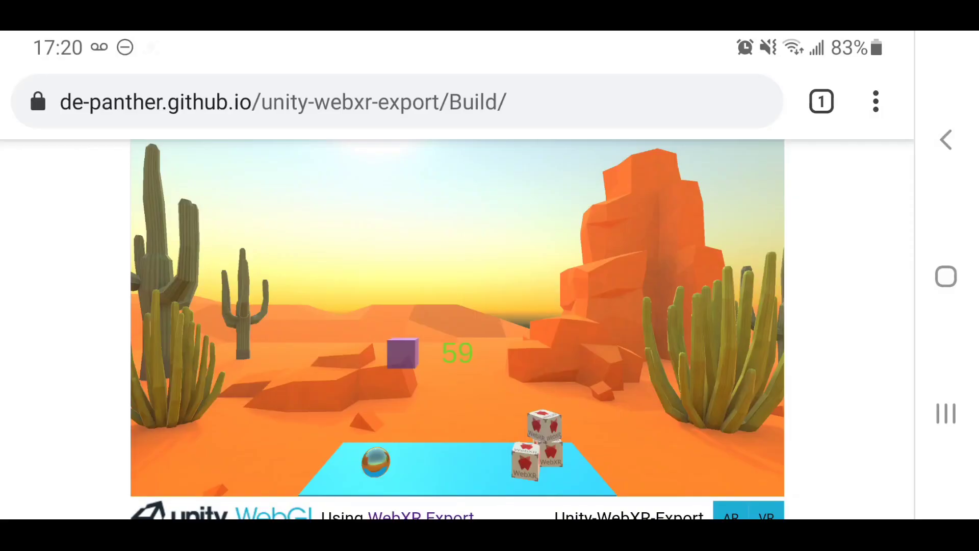
left_click(854, 330)
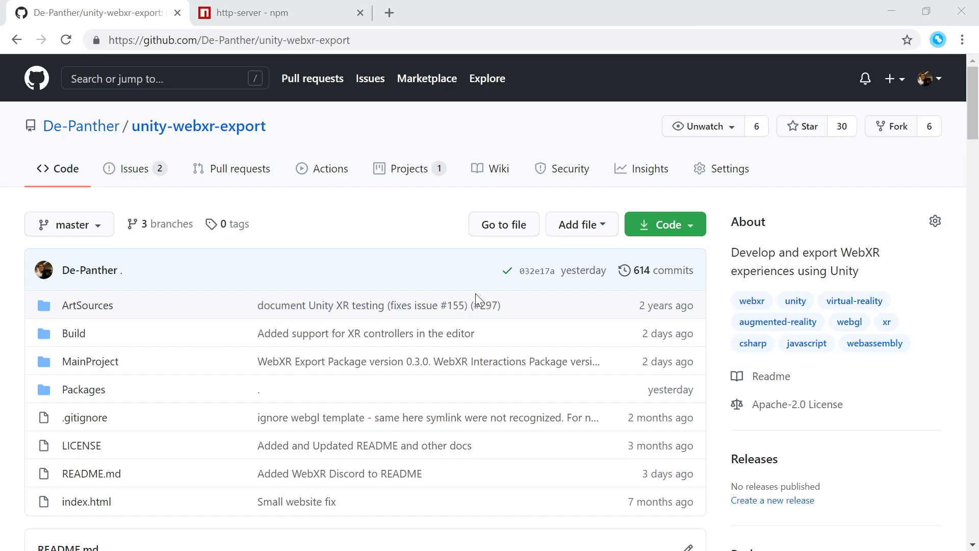
Read the README of the unity-webxr-export repository down to its Compatibility section.
scroll(472, 301, "down", 2)
scroll(477, 304, "down", 4)
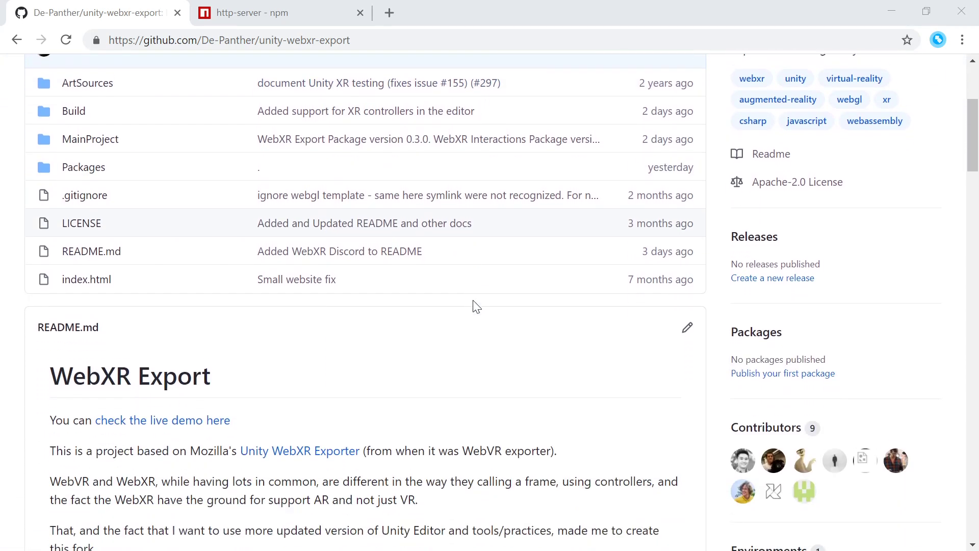
scroll(475, 306, "down", 3)
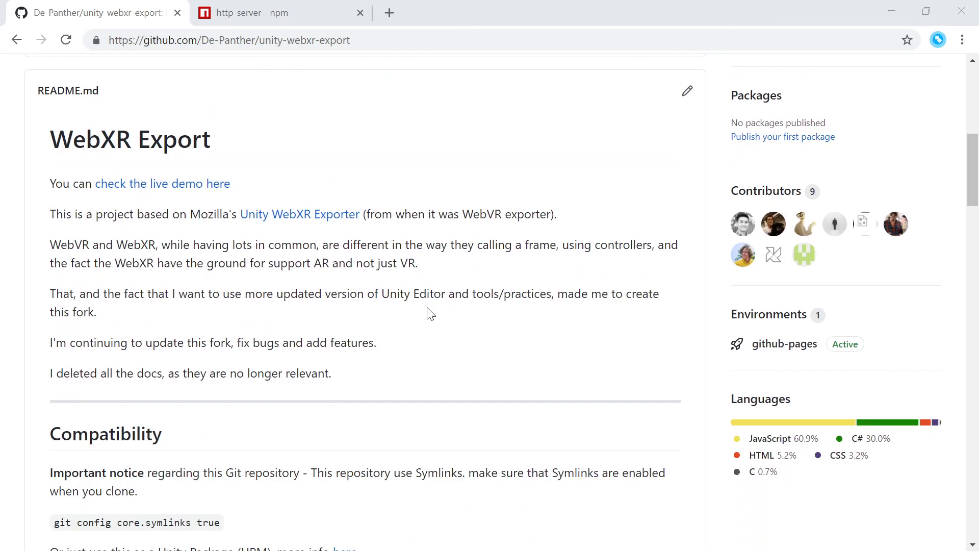
scroll(429, 313, "down", 2)
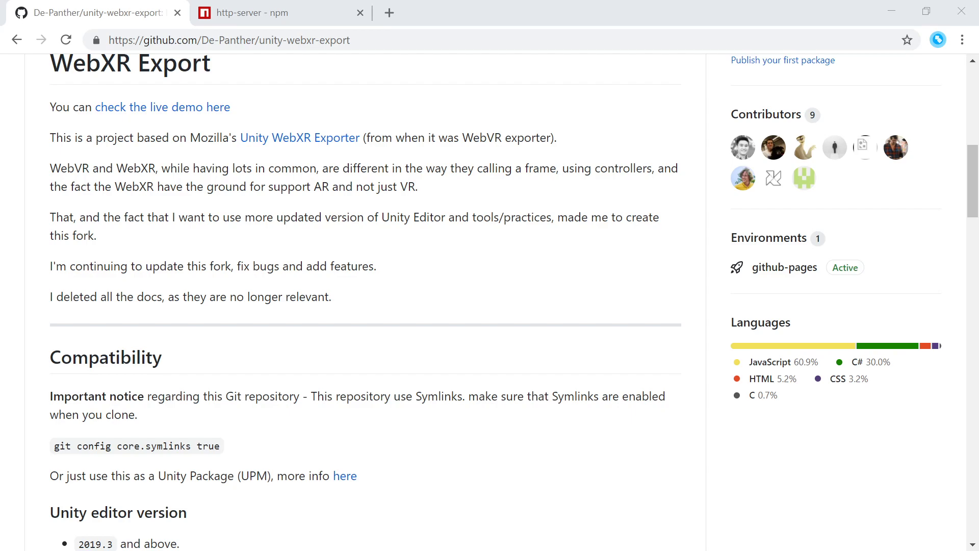
Switch to the Unity project and check the target platform in the Build Settings.
key("alt+Tab")
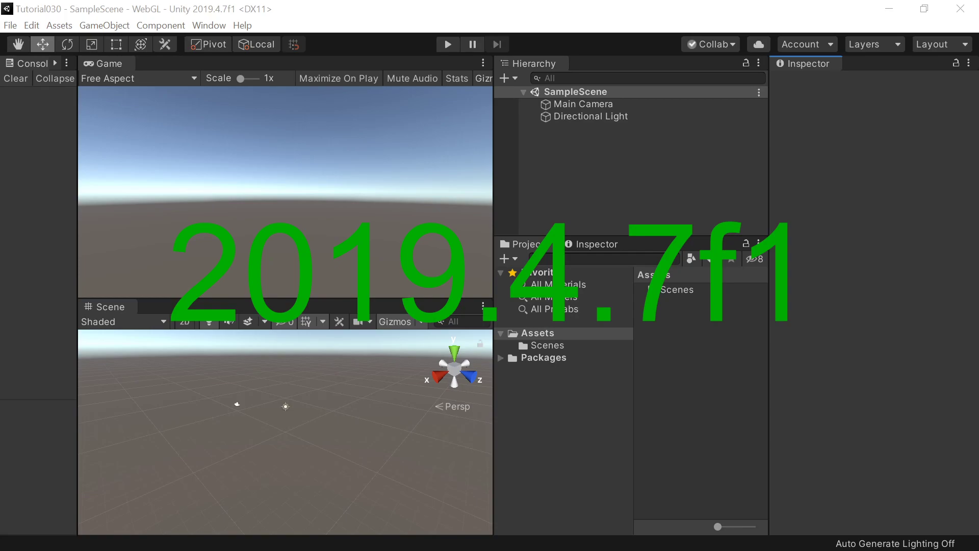
left_click(10, 25)
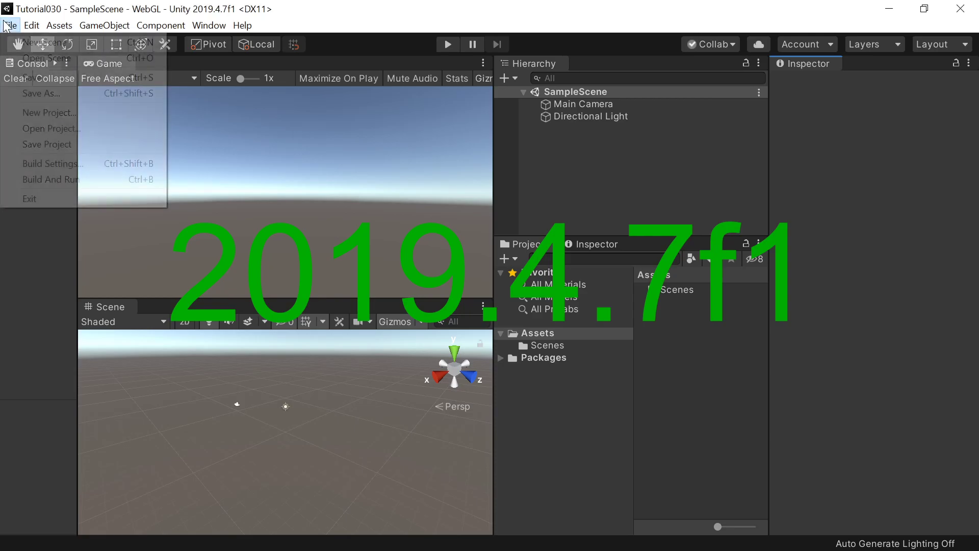
left_click(69, 164)
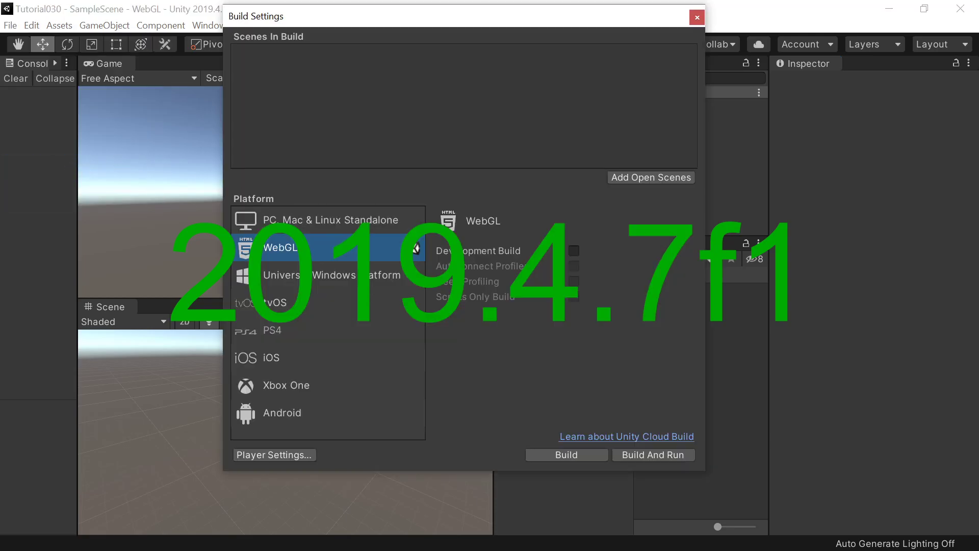
left_click(696, 17)
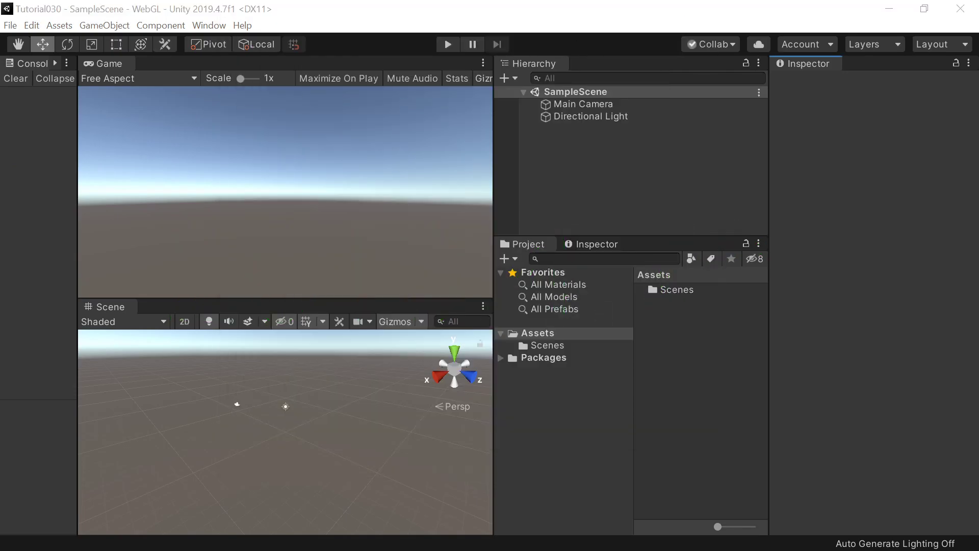
Return to the GitHub repository in the browser and open the README's linked info on using it as a Unity Package (UPM).
left_click(296, 23)
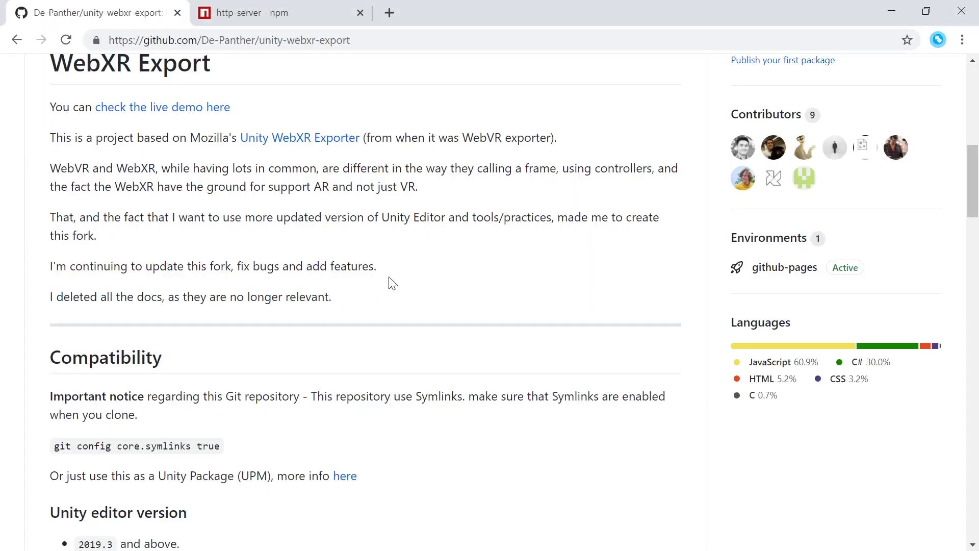
scroll(389, 280, "up", 10)
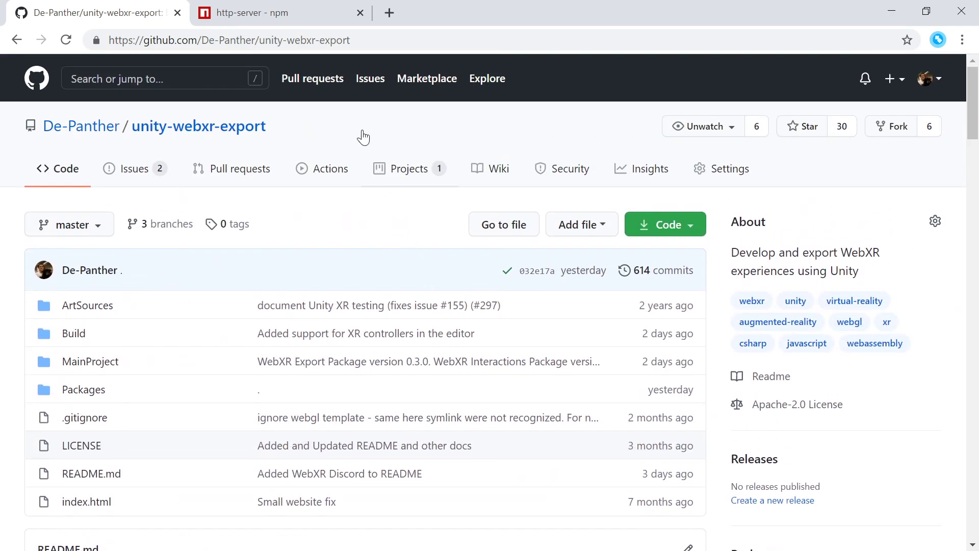
scroll(287, 262, "down", 5)
scroll(288, 265, "down", 4)
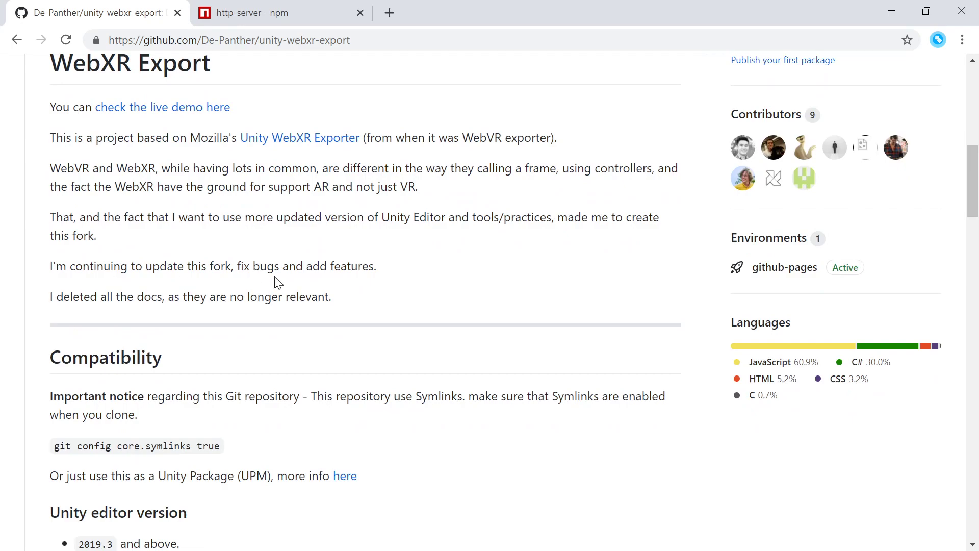
scroll(326, 273, "down", 3)
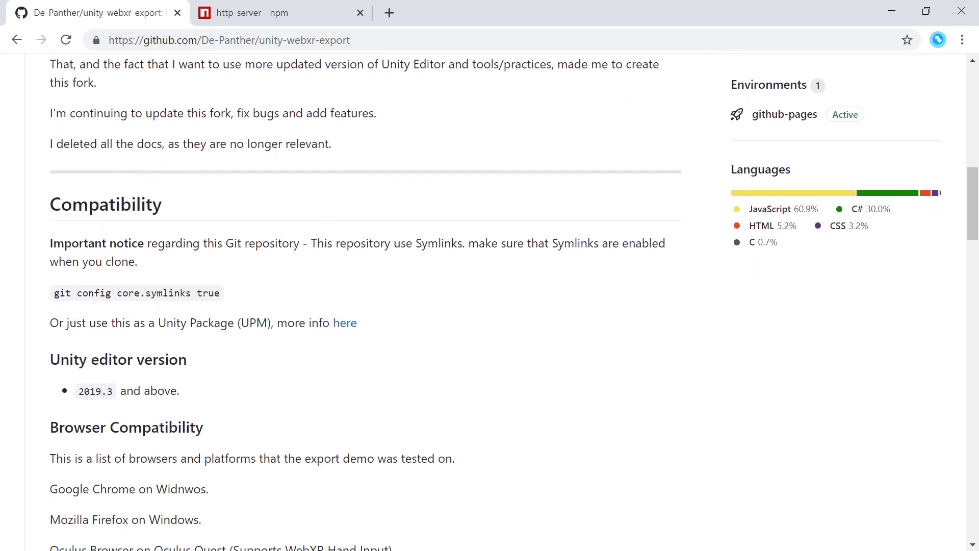
left_click(340, 326)
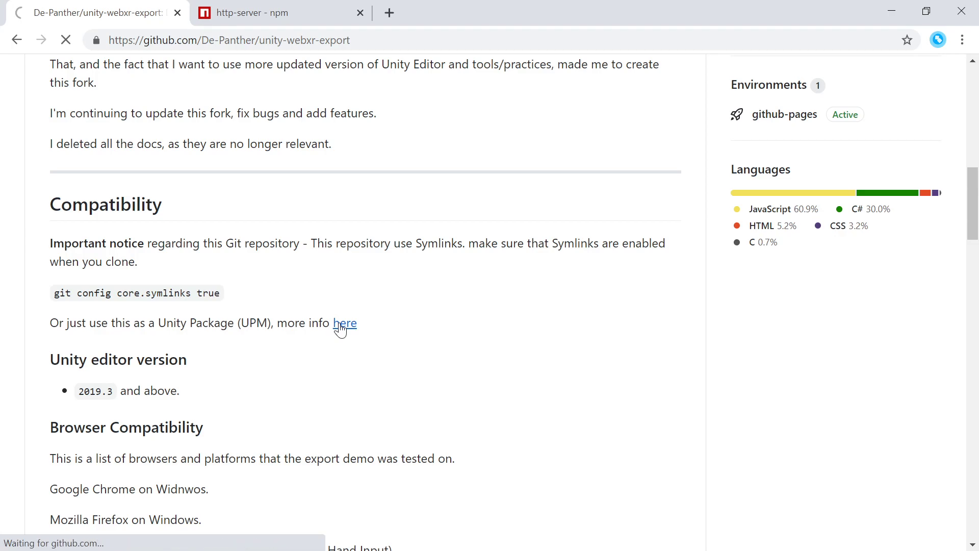
scroll(336, 310, "down", 4)
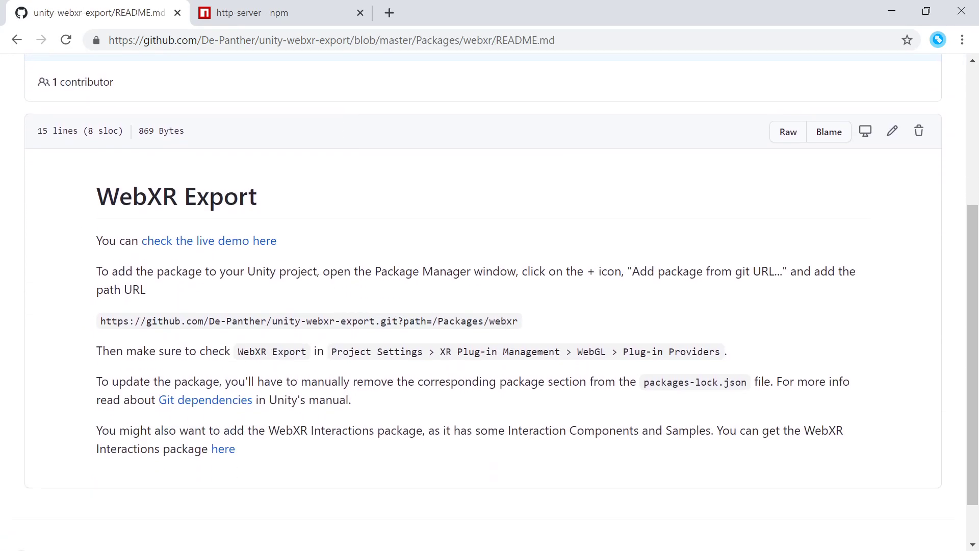
left_click_drag(518, 321, 100, 321)
right_click(109, 325)
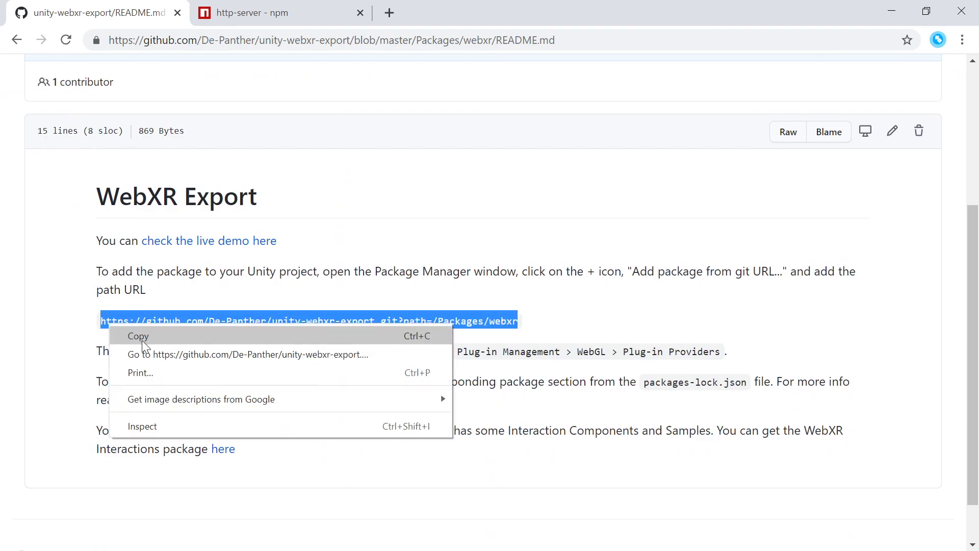
left_click(147, 337)
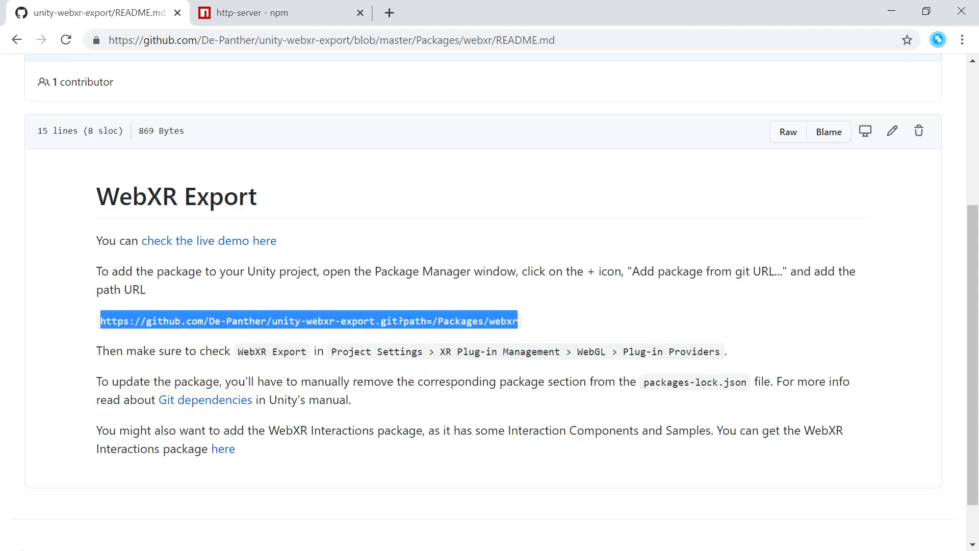
Switch back to Unity and open the Package Manager, placing its window over the editor.
key("alt+Tab")
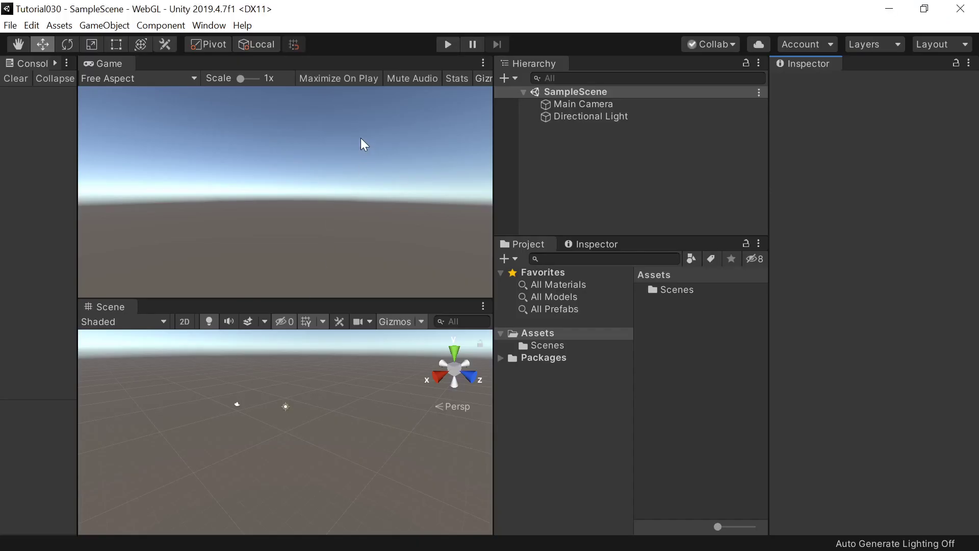
left_click(210, 26)
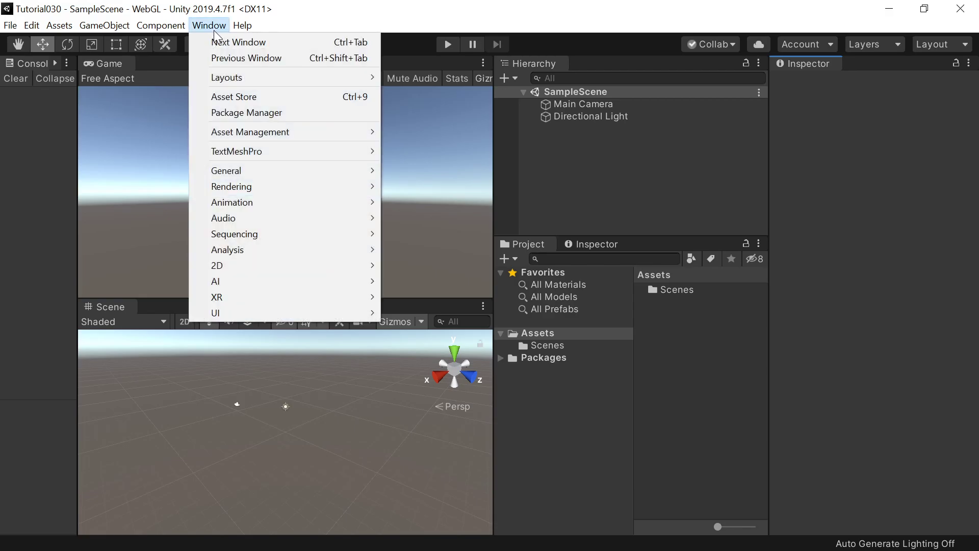
left_click(248, 113)
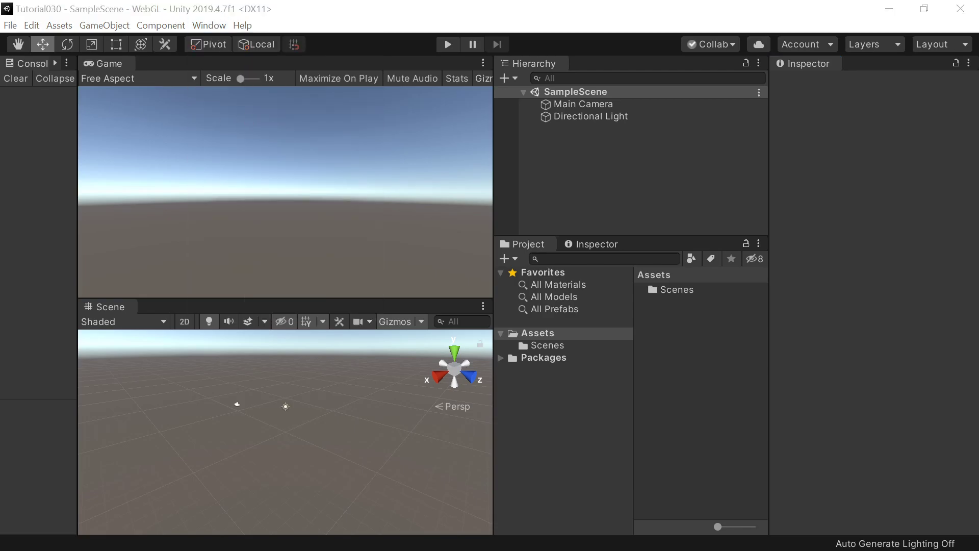
left_click_drag(378, 102, 407, 82)
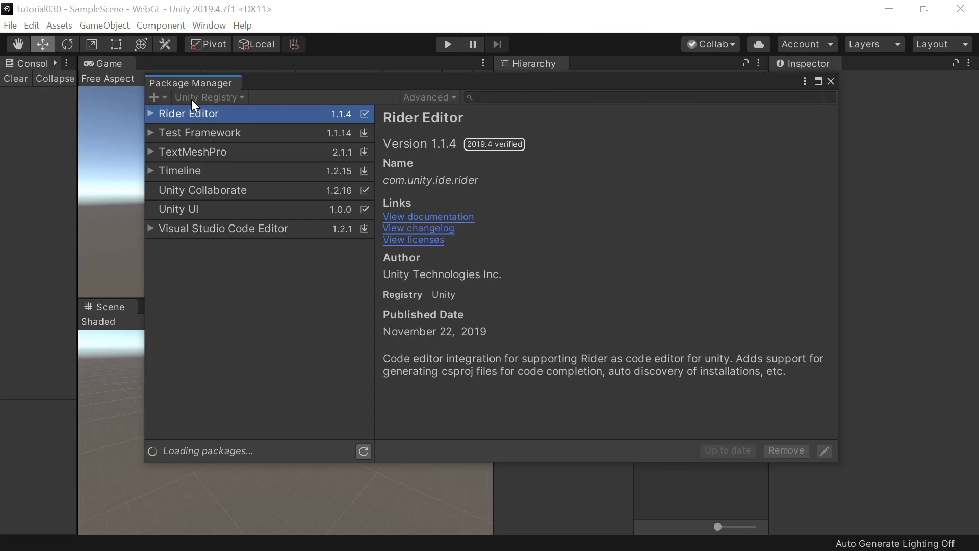
Show the packages in the project and add the WebXR Export package from the copied git URL.
left_click(234, 96)
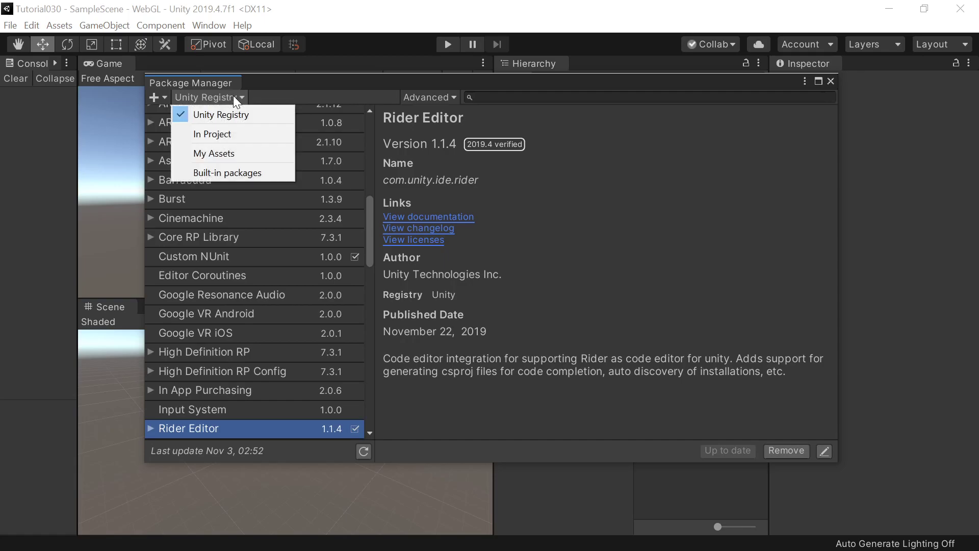
left_click(217, 140)
left_click(161, 98)
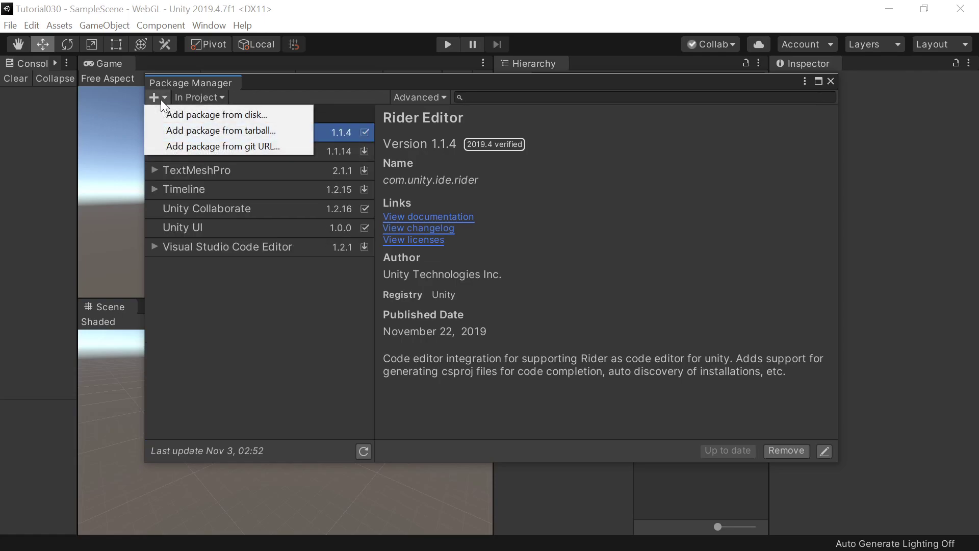
left_click(220, 146)
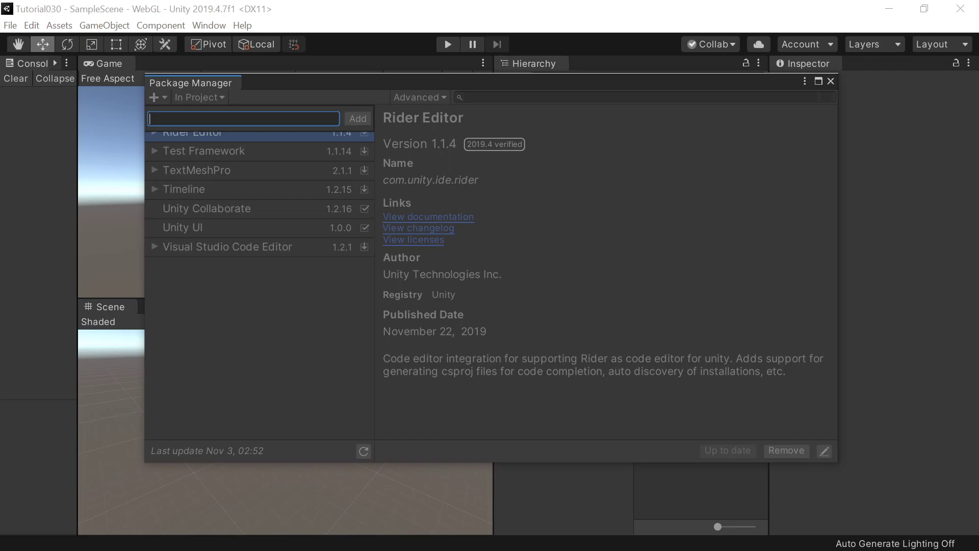
key("ctrl+v")
left_click(353, 119)
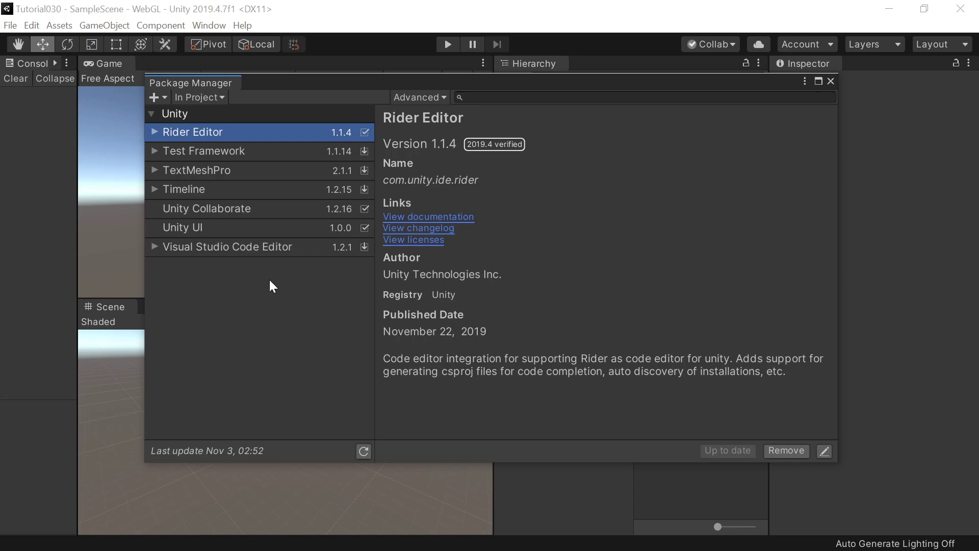
left_click_drag(319, 77, 330, 76)
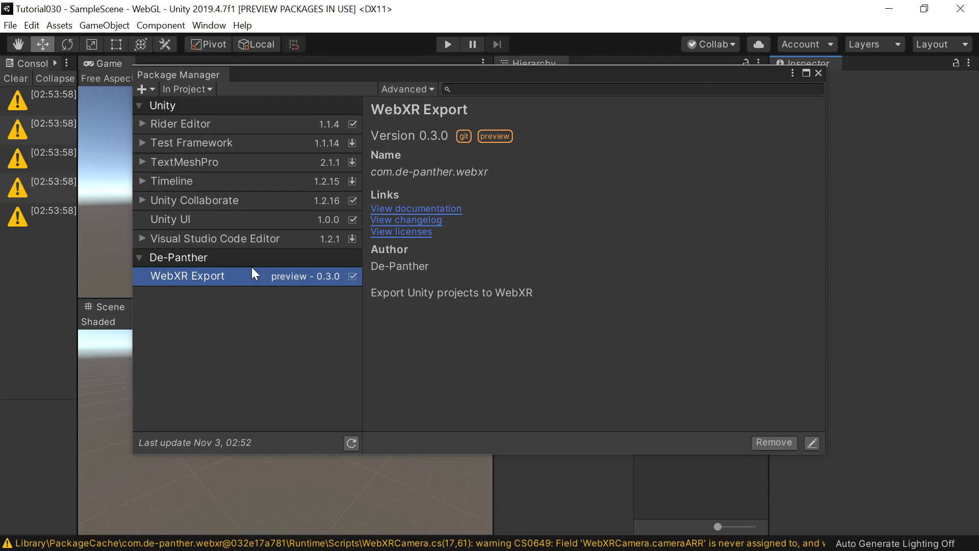
Enable WebXR Export as a WebGL plug-in provider under XR Plug-in Management in the Project Settings.
left_click(32, 28)
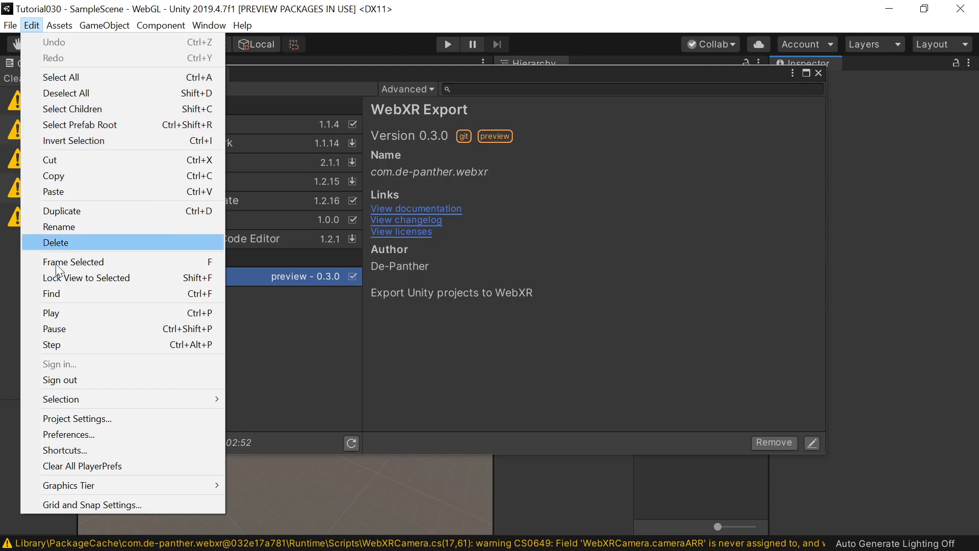
left_click(90, 418)
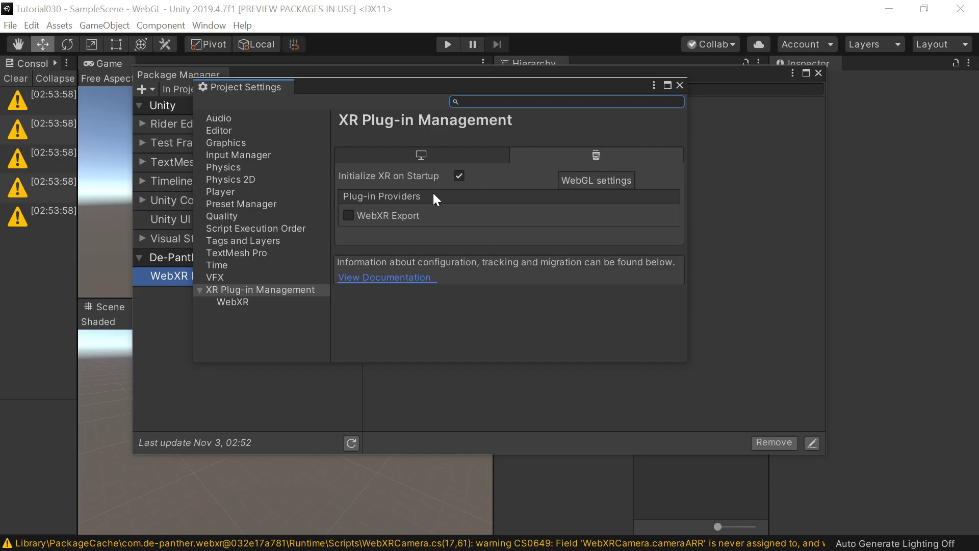
left_click(346, 216)
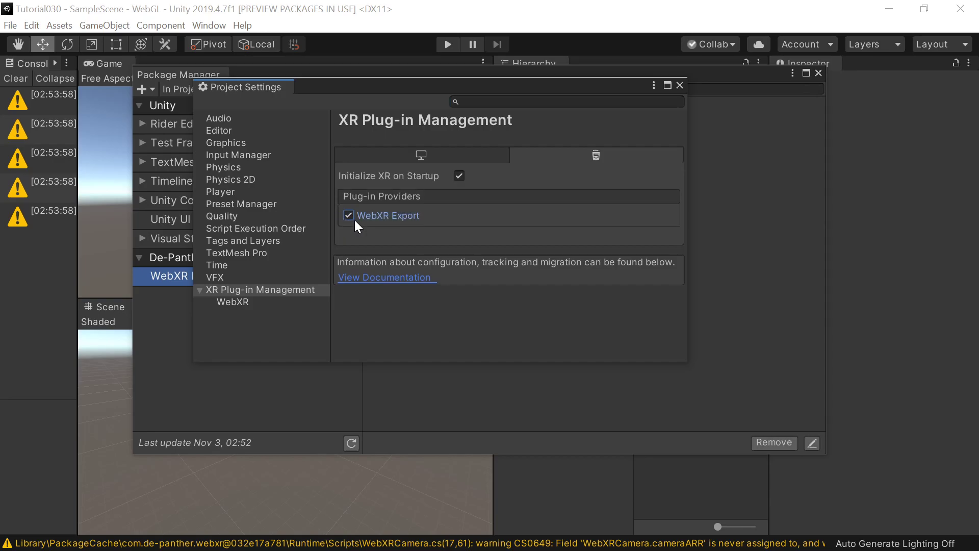
Review the WebXR plug-in settings, examining the options for VR Required Reference Space, VR Optional Features and AR Optional Features.
left_click(259, 301)
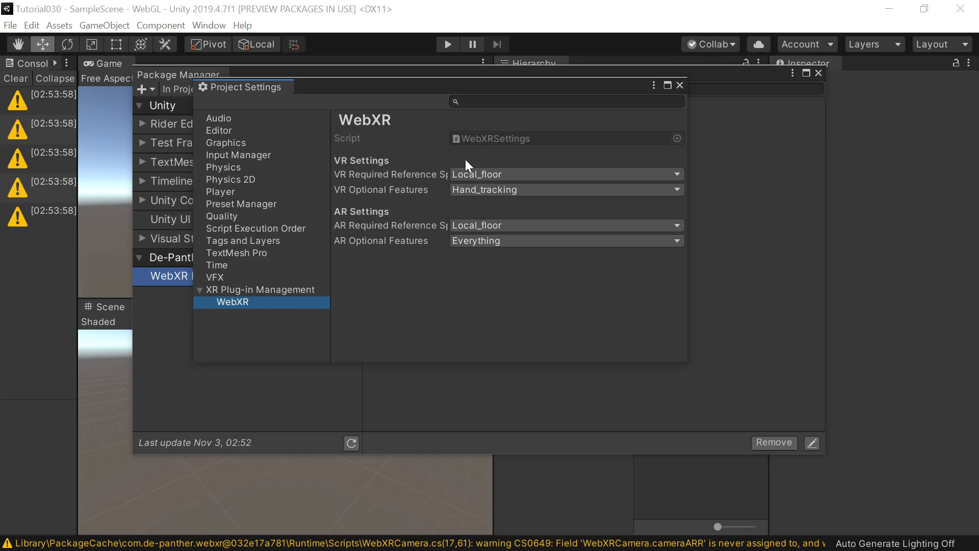
left_click_drag(687, 194, 788, 193)
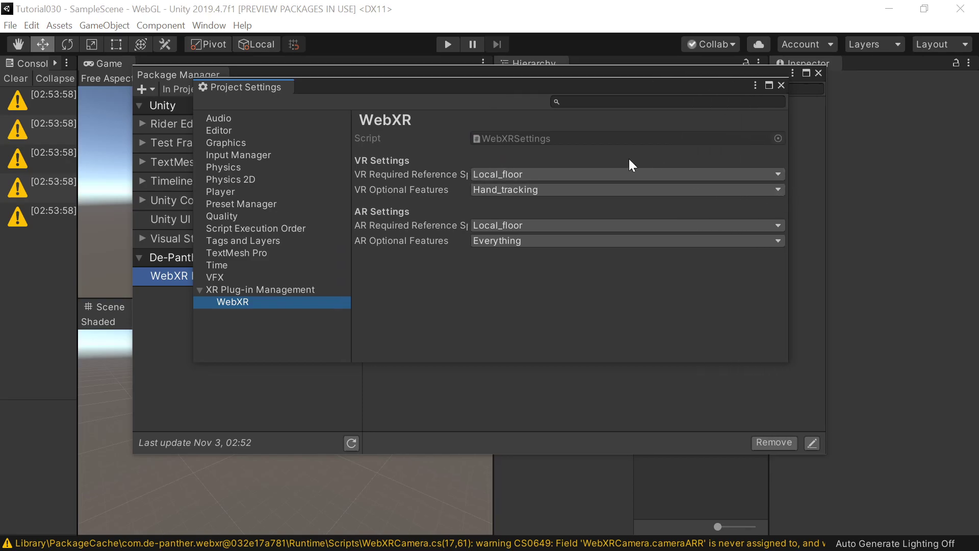
left_click(532, 174)
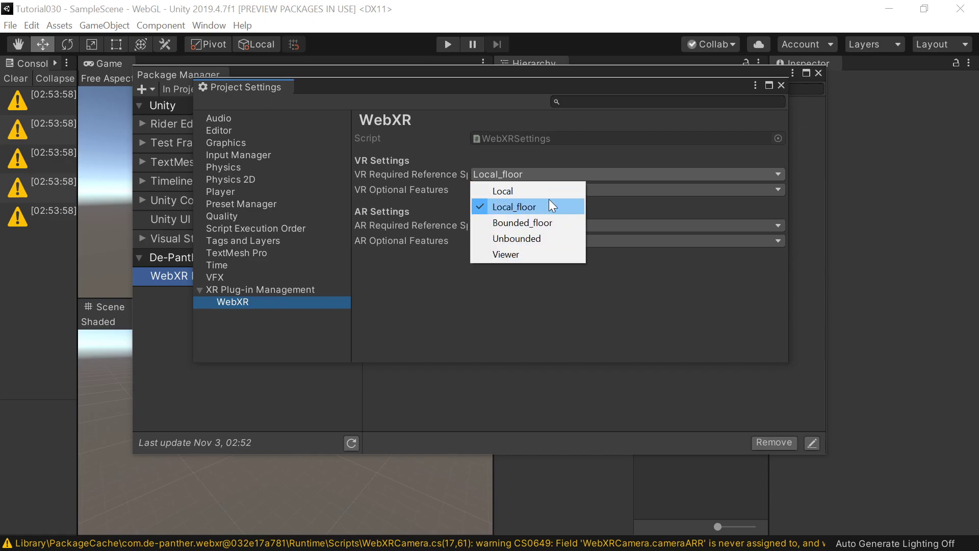
left_click(518, 302)
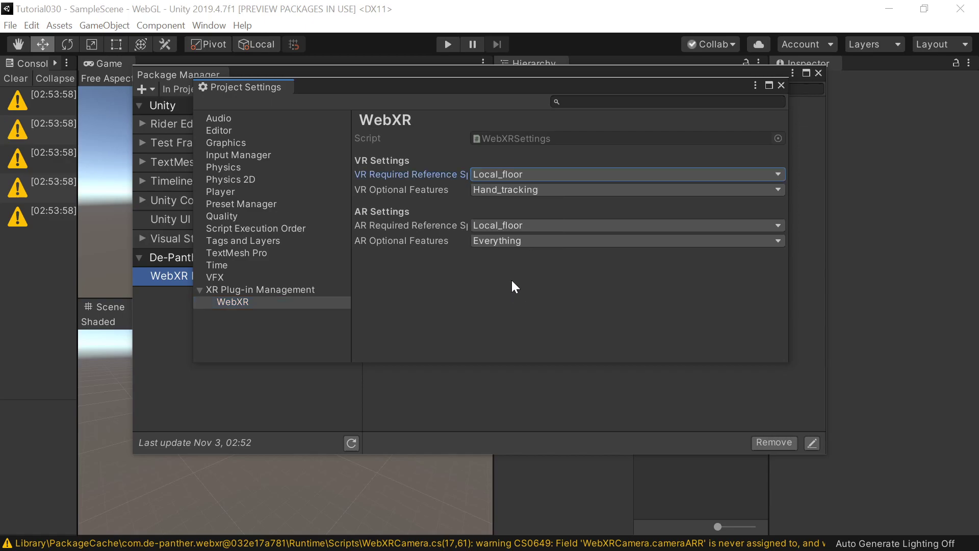
left_click(495, 193)
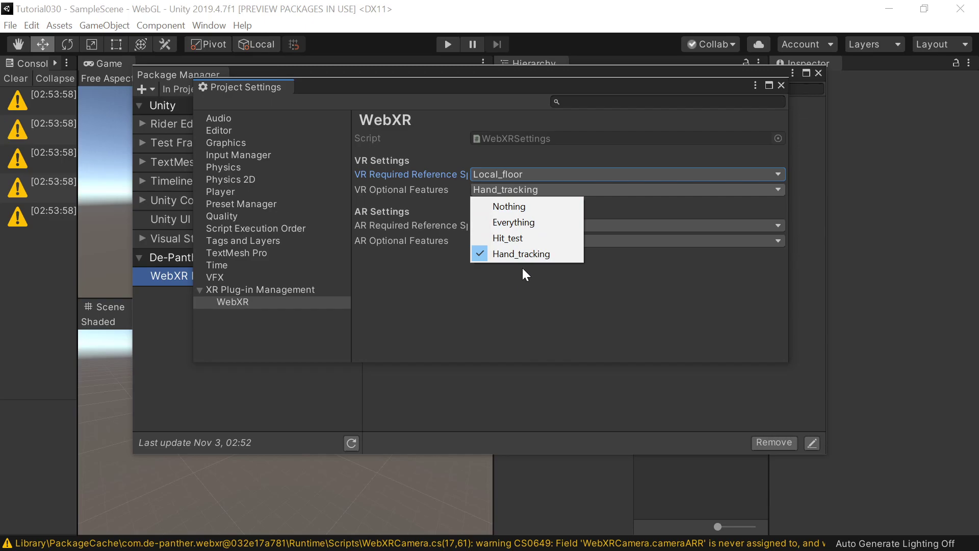
left_click(502, 304)
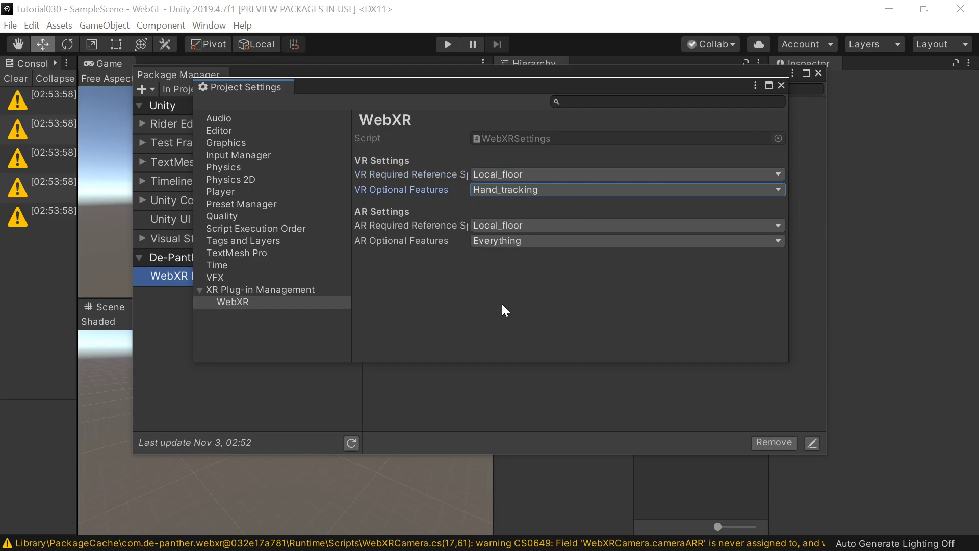
left_click(519, 239)
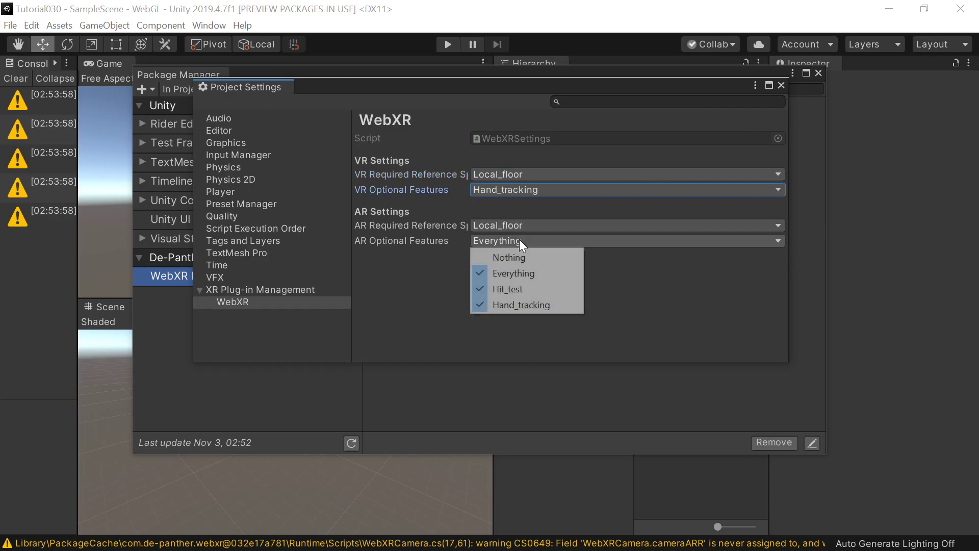
left_click(415, 278)
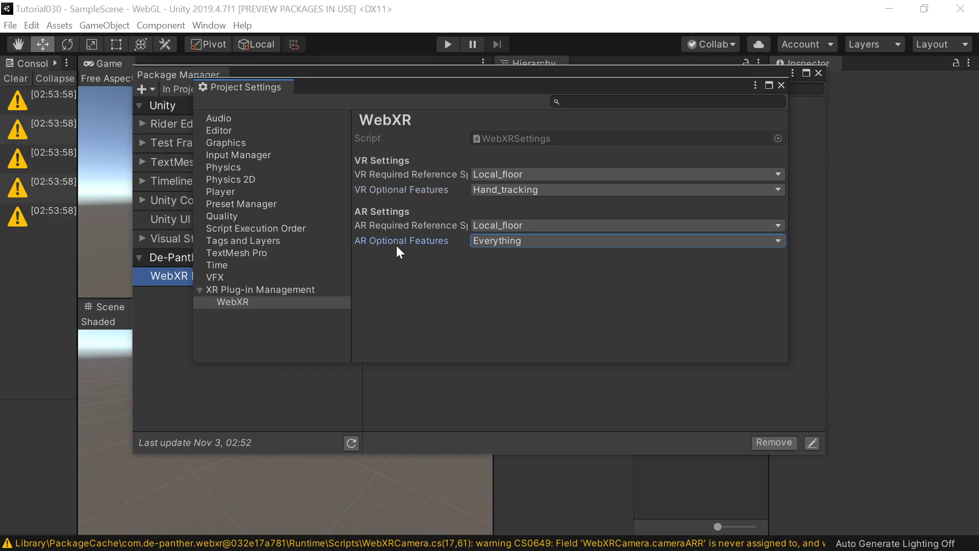
Enable Oculus as a desktop plug-in provider under XR Plug-in Management.
left_click(277, 289)
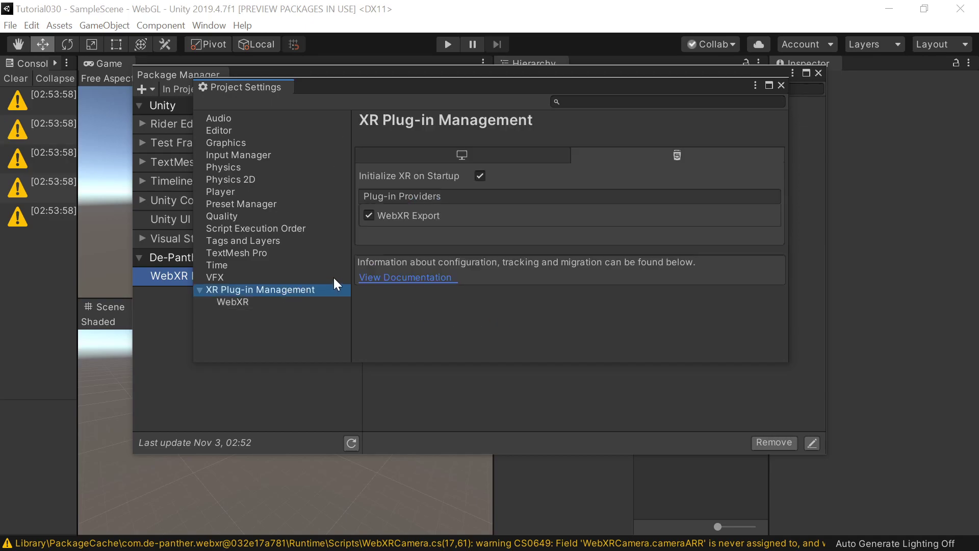
left_click(430, 158)
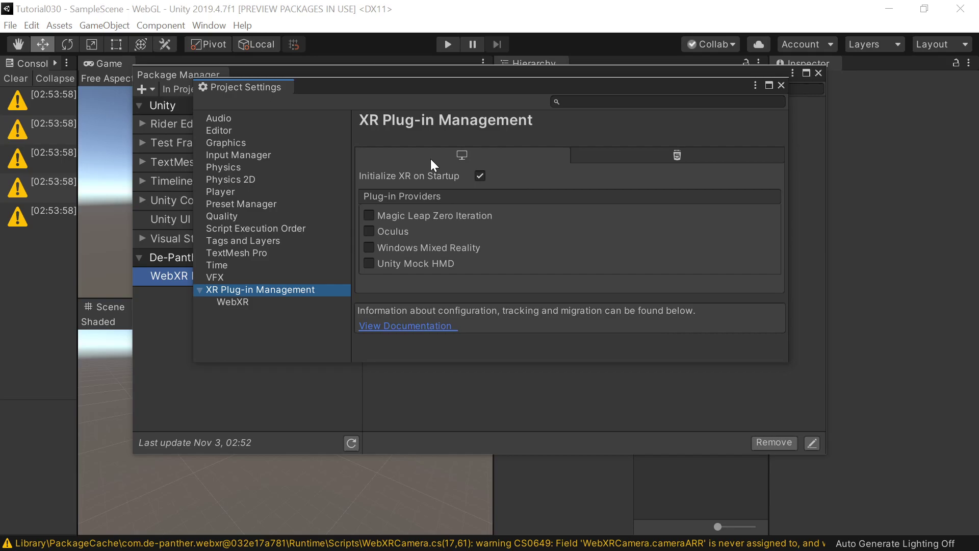
left_click(369, 232)
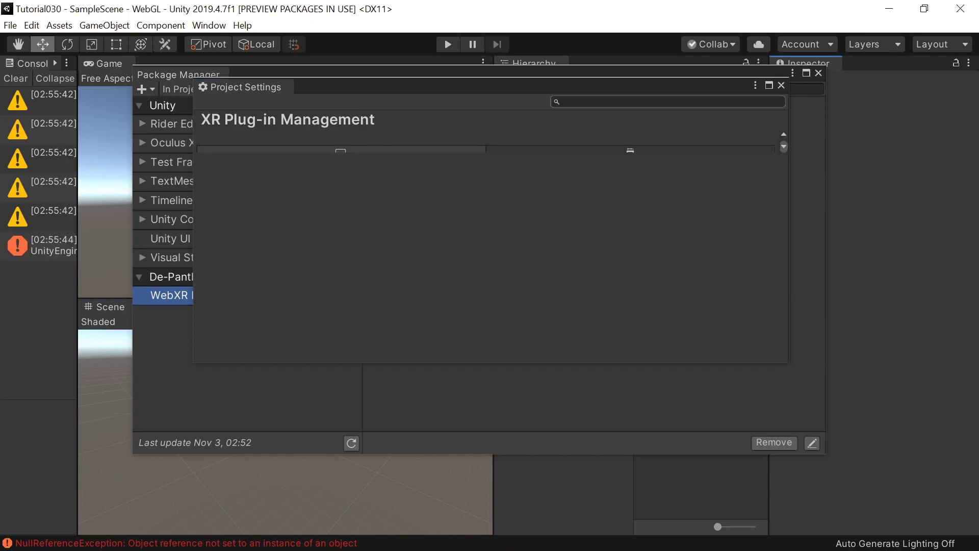
Close the Project Settings and Package Manager windows and clear the console messages.
left_click(782, 86)
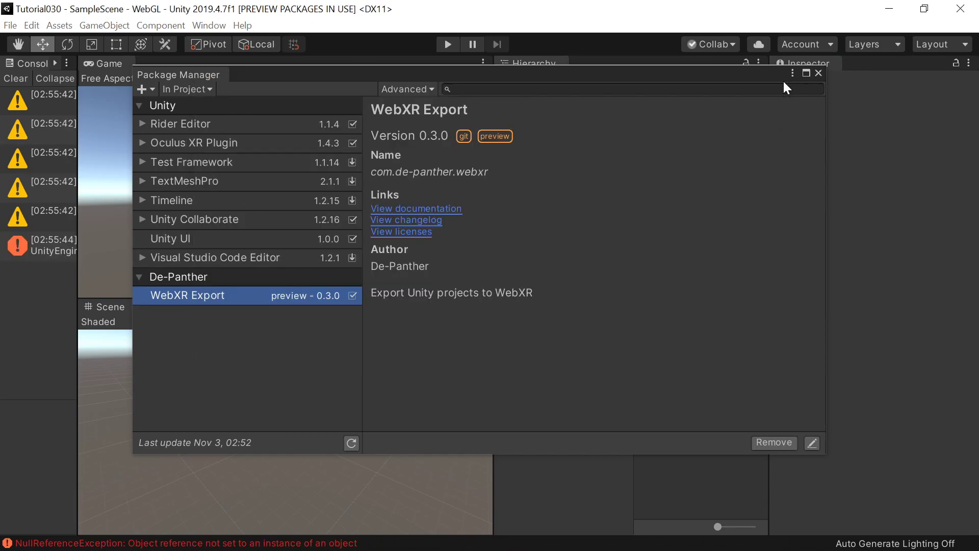
left_click(46, 248)
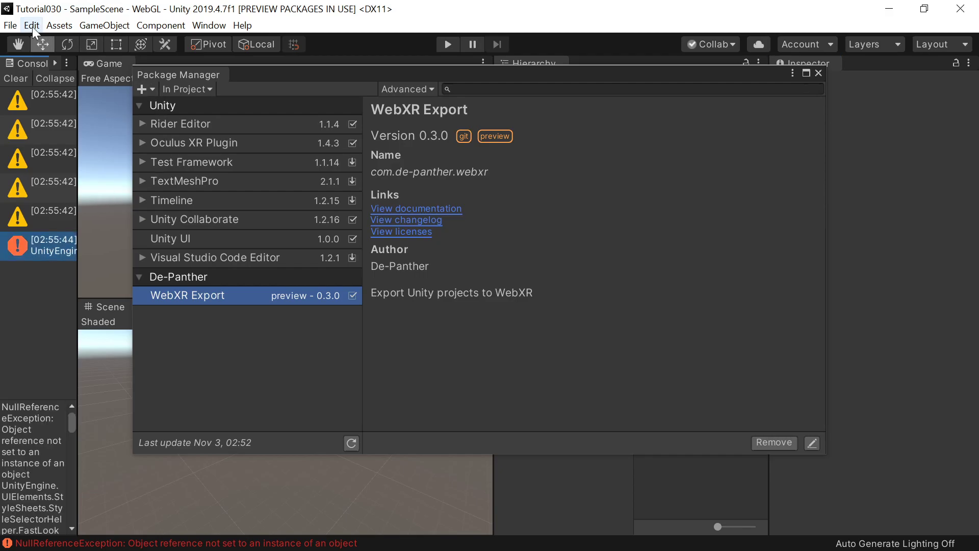
left_click(817, 77)
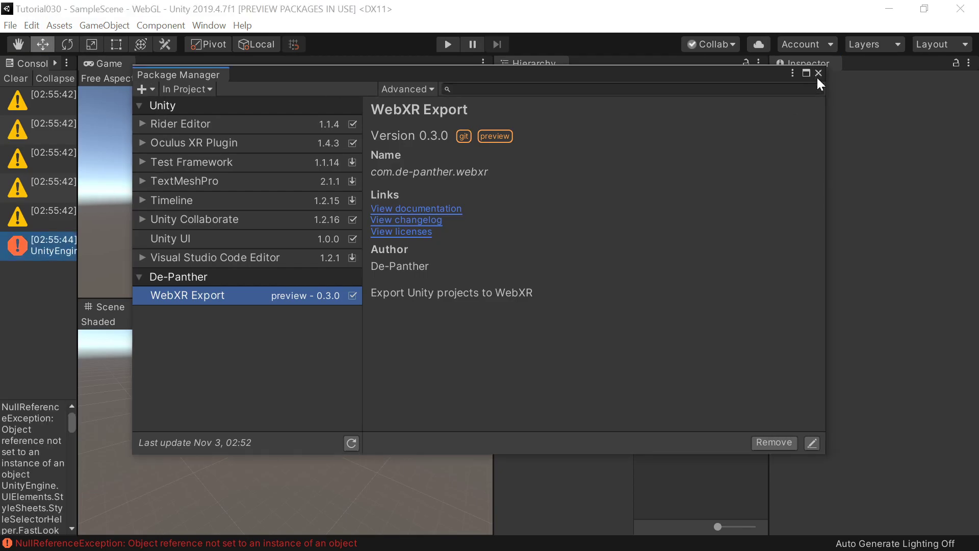
left_click(817, 74)
left_click(16, 77)
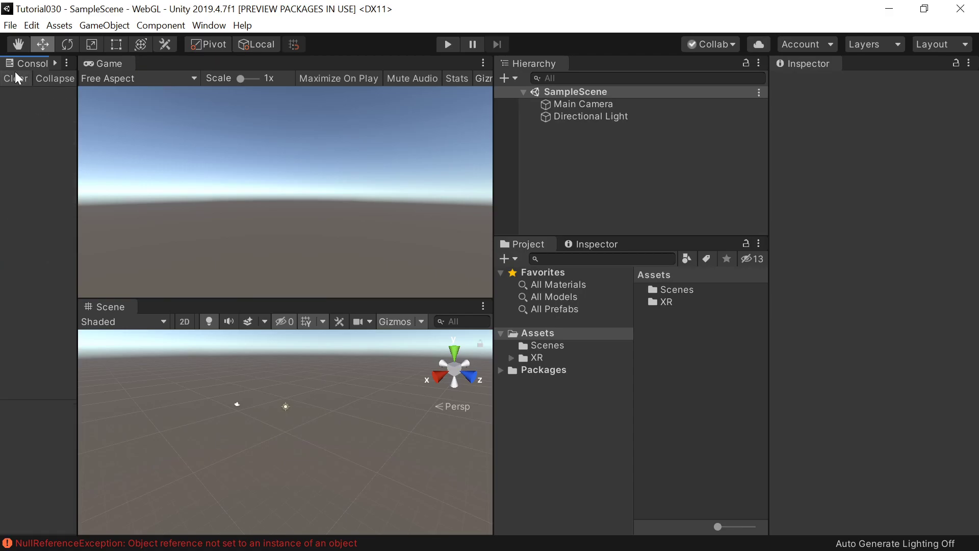
Reopen the Project Settings to check the desktop plug-in providers under XR Plug-in Management, and close the window.
left_click(32, 25)
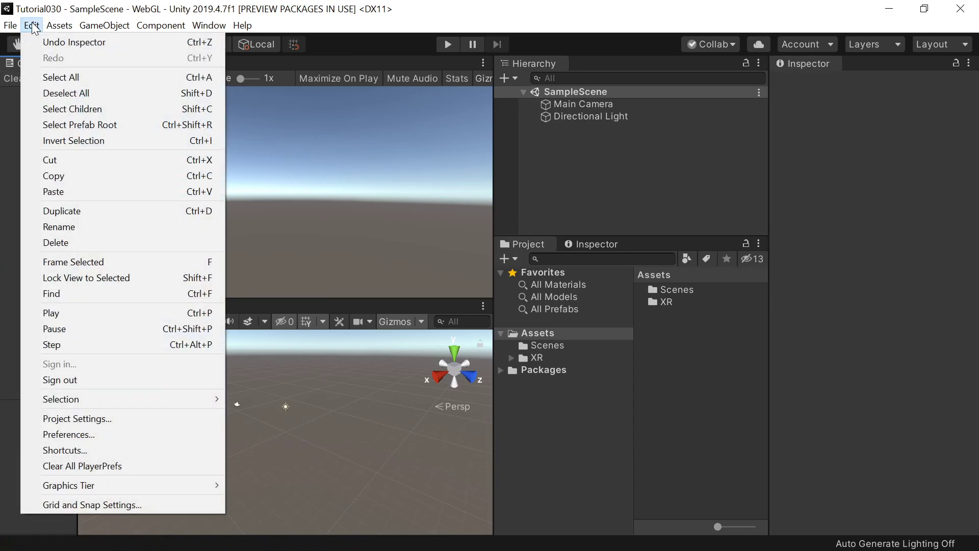
left_click(91, 420)
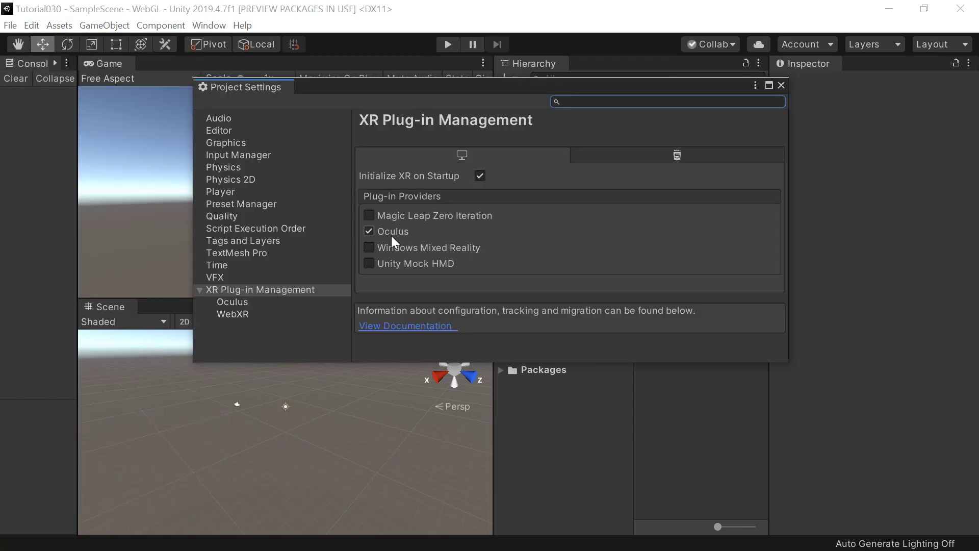
left_click(781, 85)
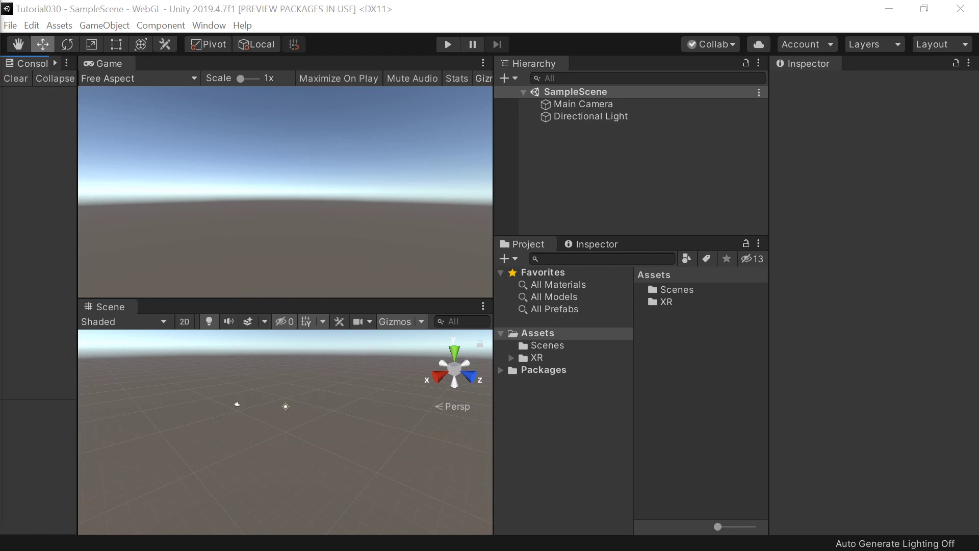
key("alt+Tab")
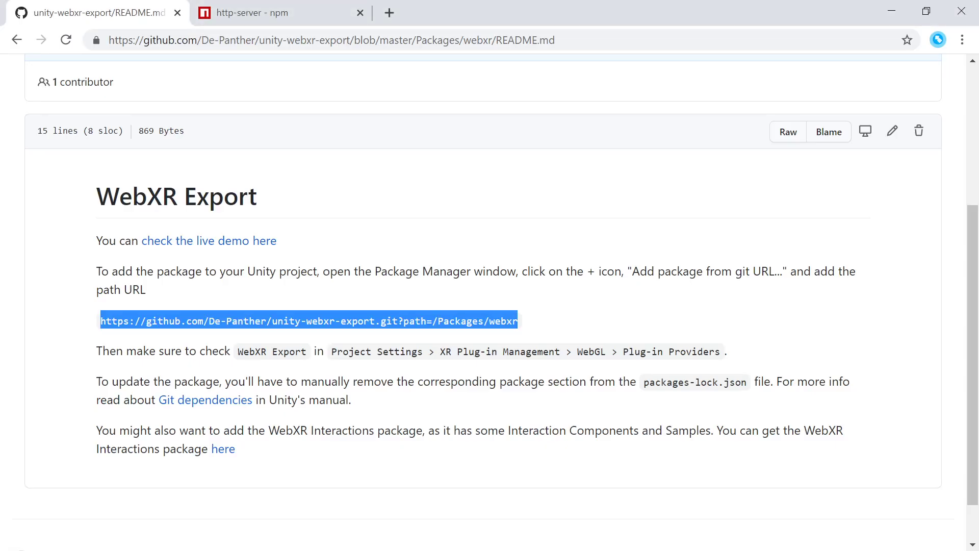
left_click(253, 442)
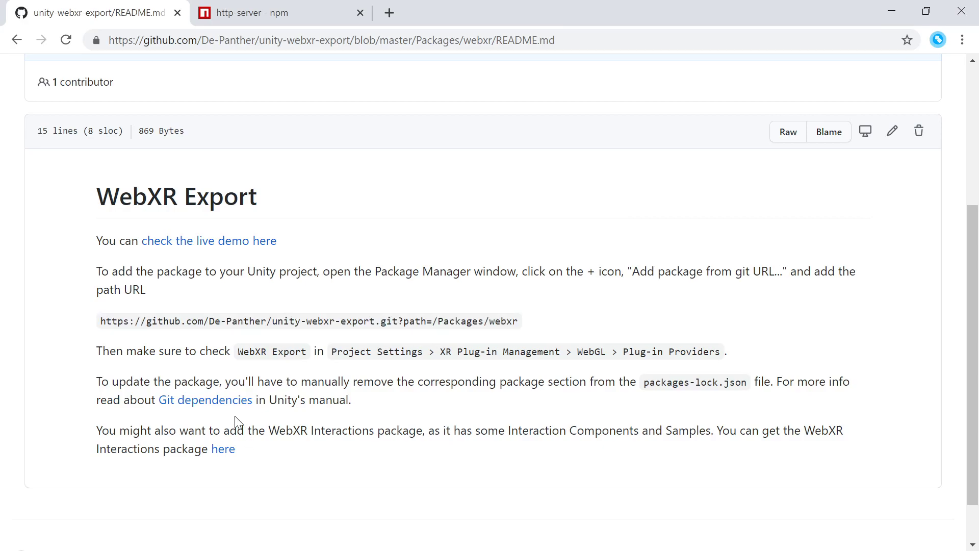
left_click(227, 453)
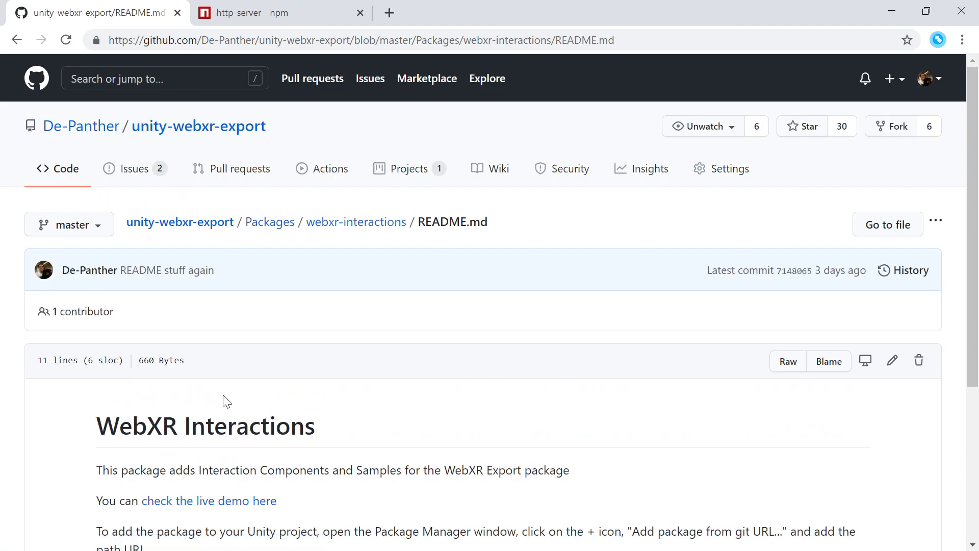
scroll(252, 338, "down", 4)
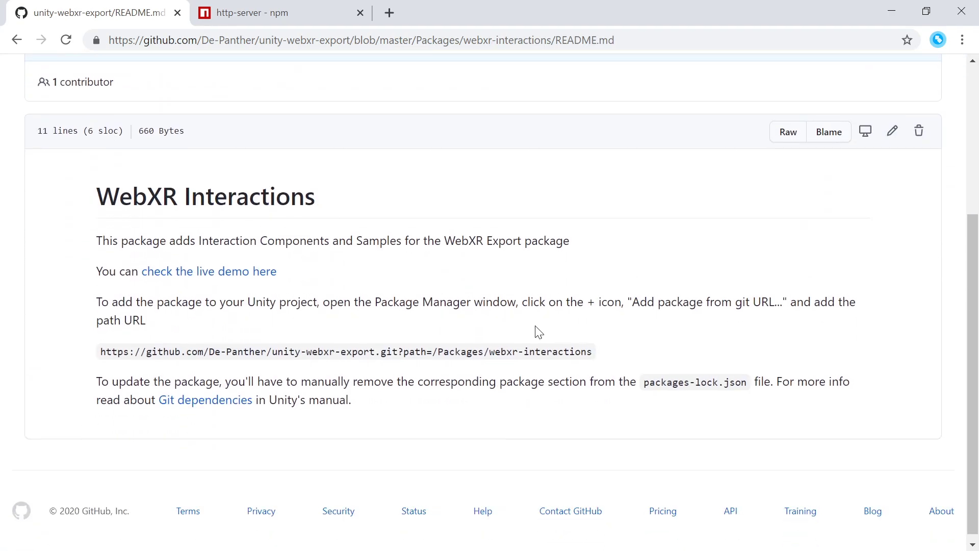
left_click_drag(593, 351, 100, 352)
right_click(102, 352)
left_click(128, 362)
Switch back to Unity and add the WebXR Interactions package in the Package Manager from the copied git URL.
key("alt+Tab")
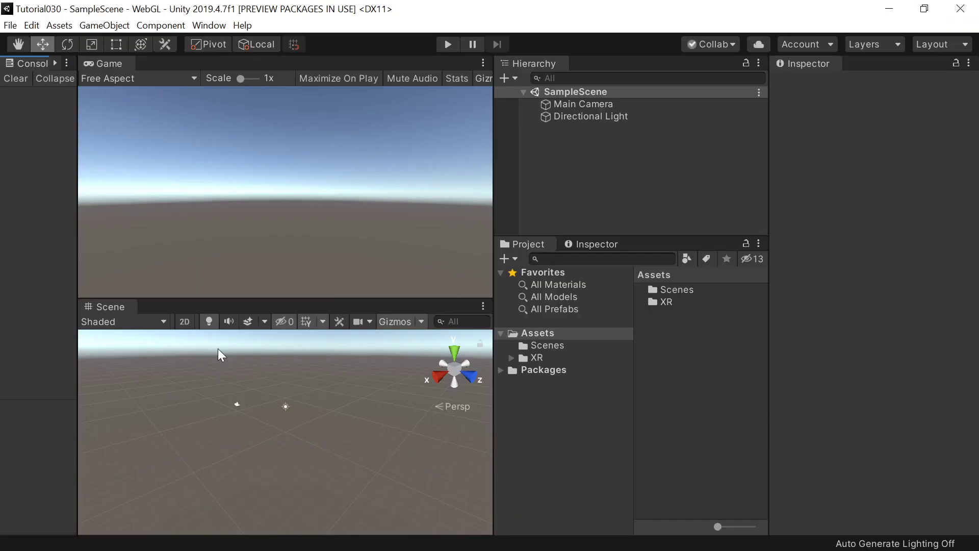
left_click(215, 28)
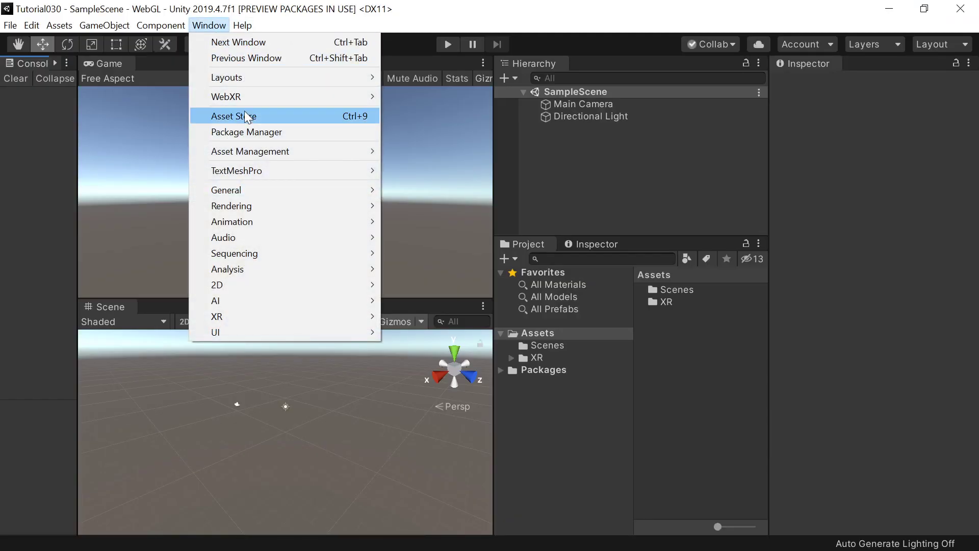
left_click(258, 133)
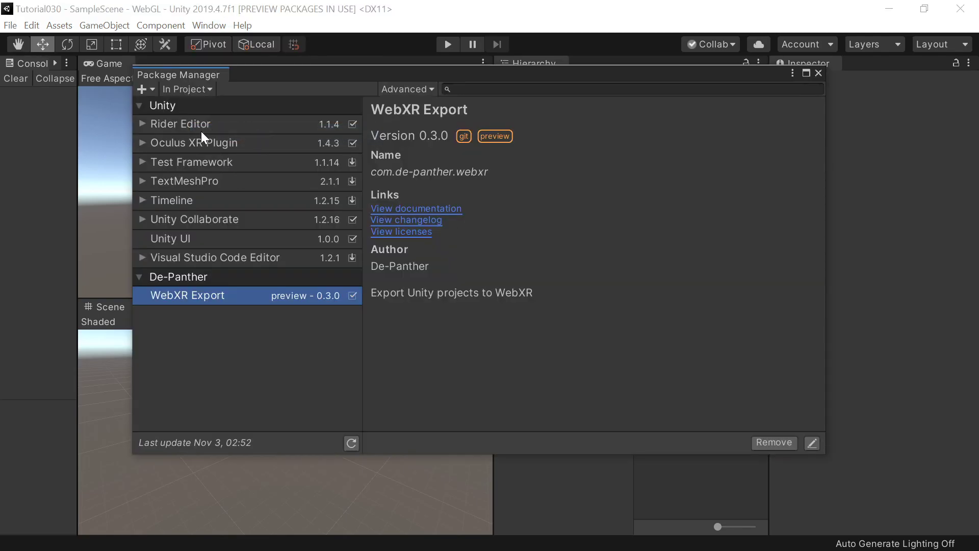
left_click(152, 90)
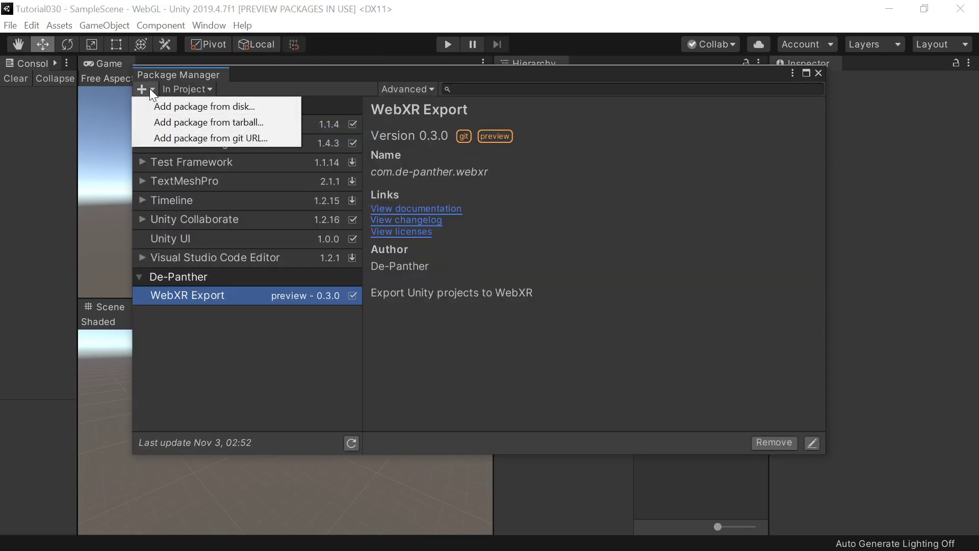
left_click(209, 137)
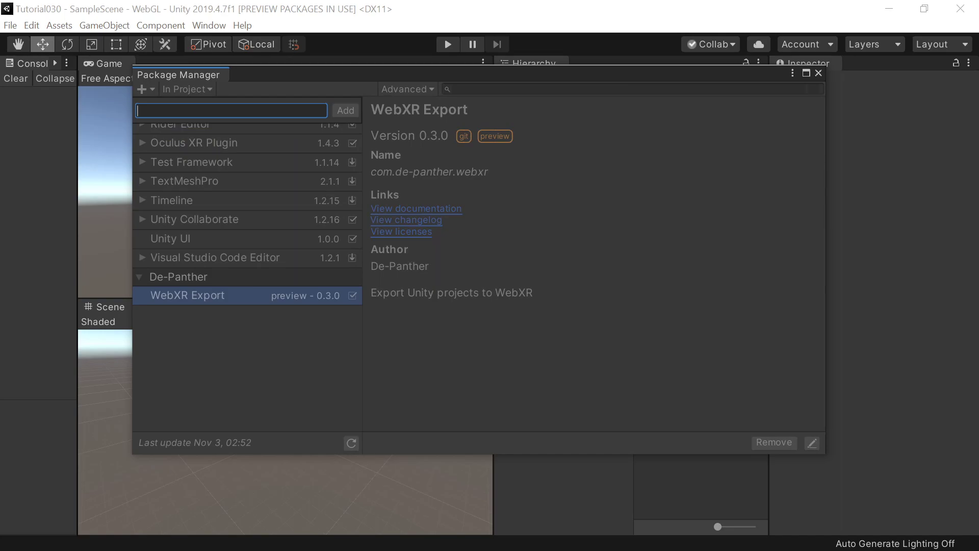
key("ctrl+v")
left_click(345, 111)
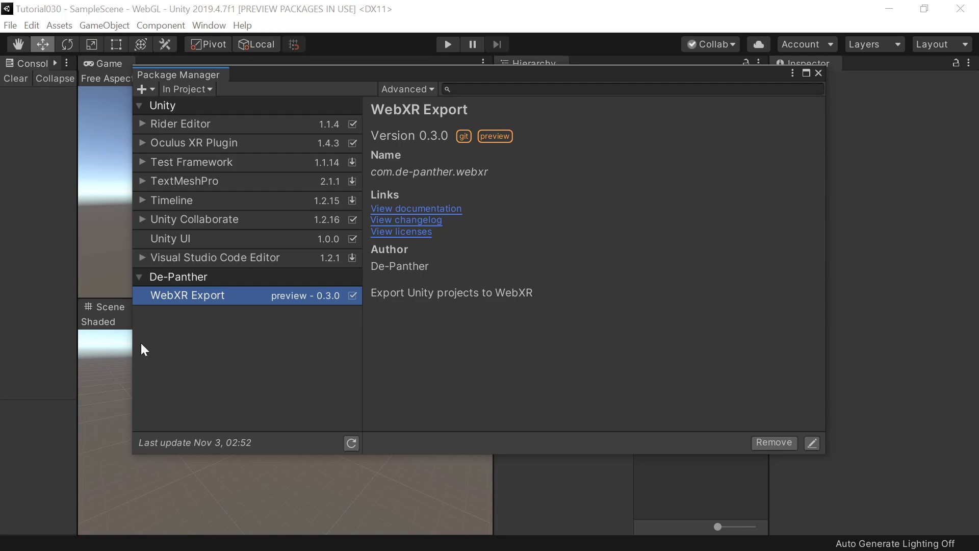
left_click_drag(503, 77, 506, 83)
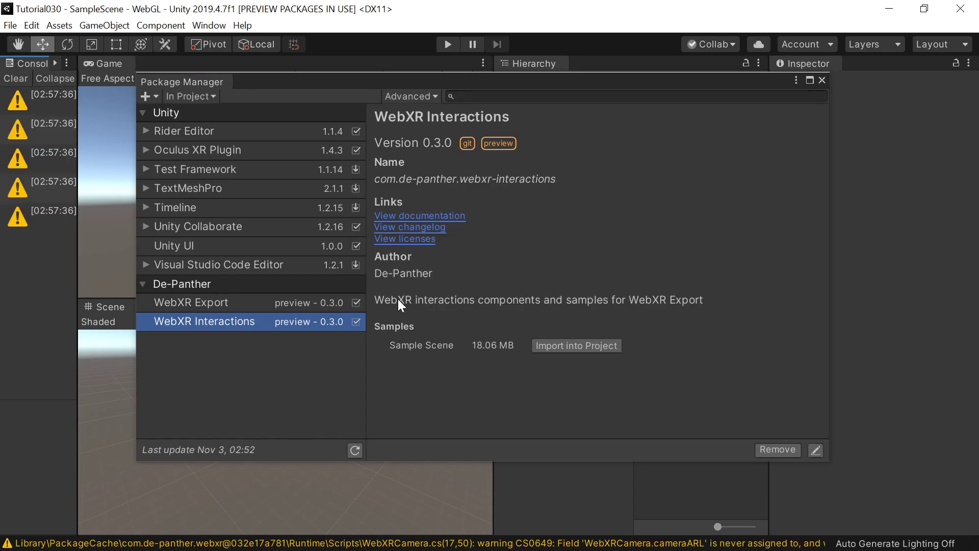
Clear the console, import the WebXR Interactions package's Sample Scene into the project and close the Package Manager.
left_click(15, 78)
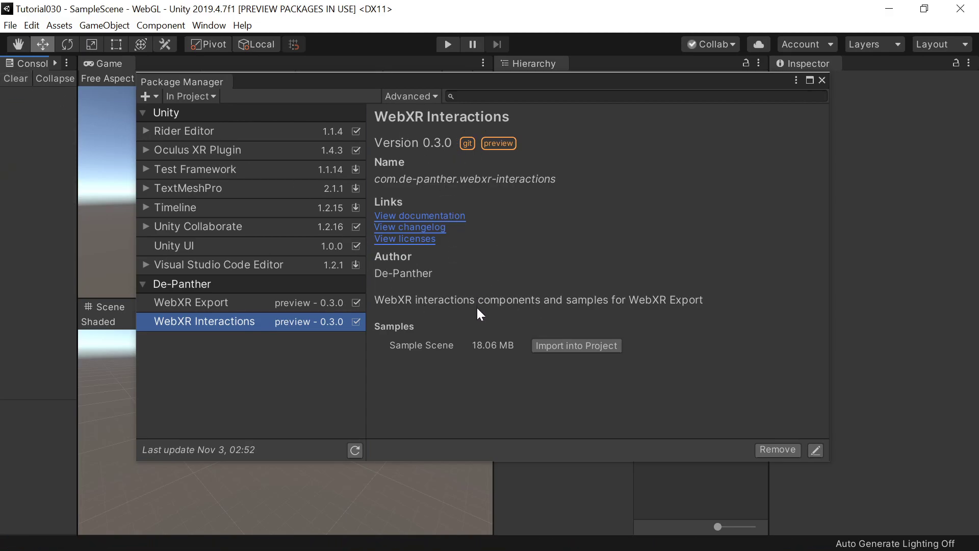
left_click(542, 347)
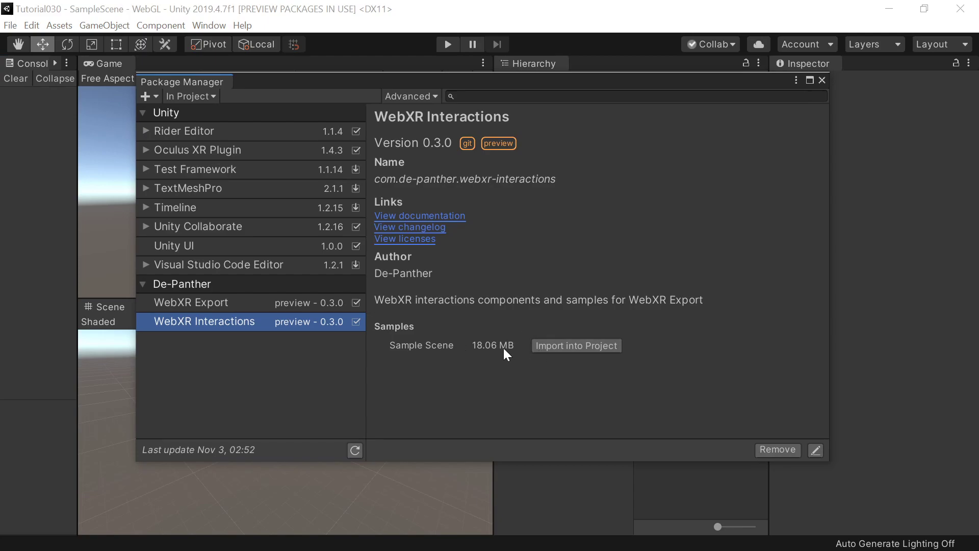
left_click(558, 345)
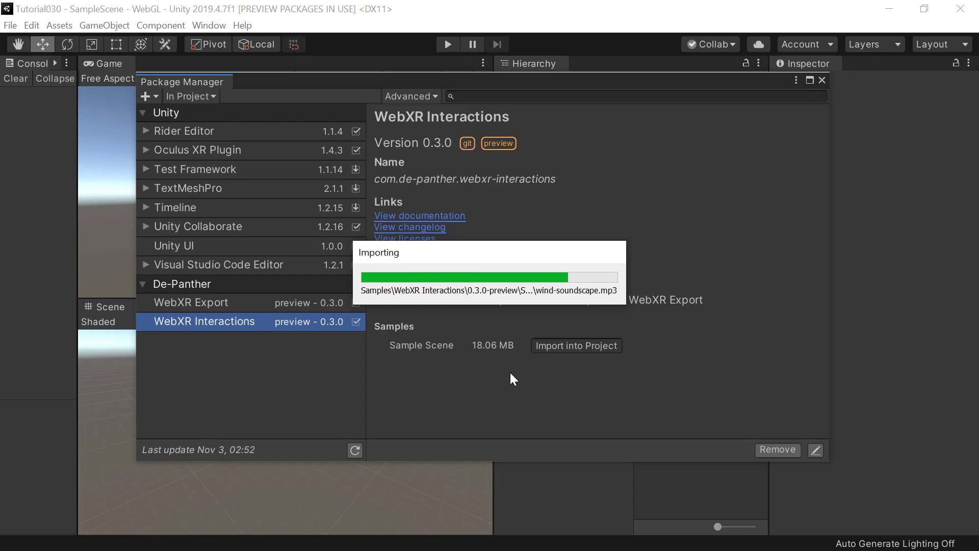
left_click(821, 81)
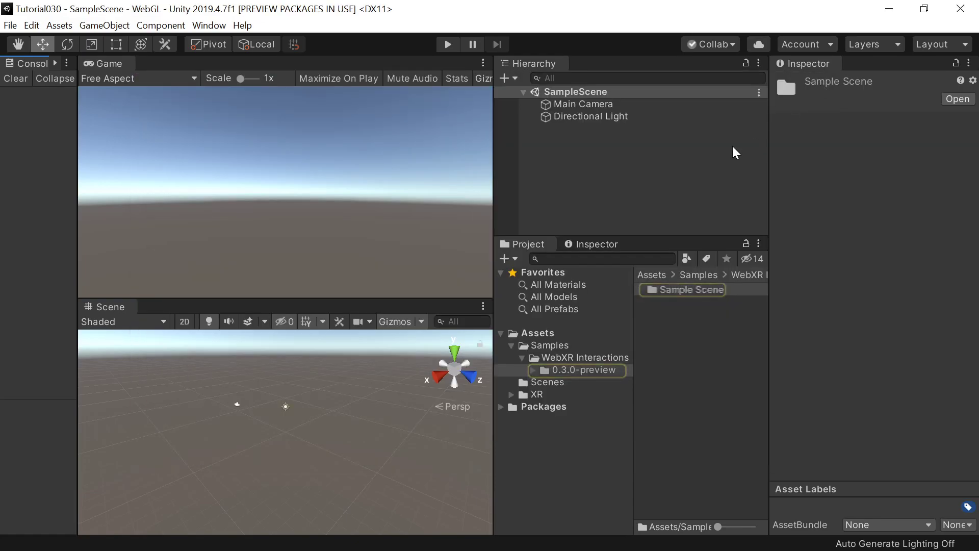
Expand the imported 0.3.0-preview Sample Scene folder in the project assets and open its Scenes folder.
left_click(532, 371)
left_click(554, 381)
left_click(542, 381)
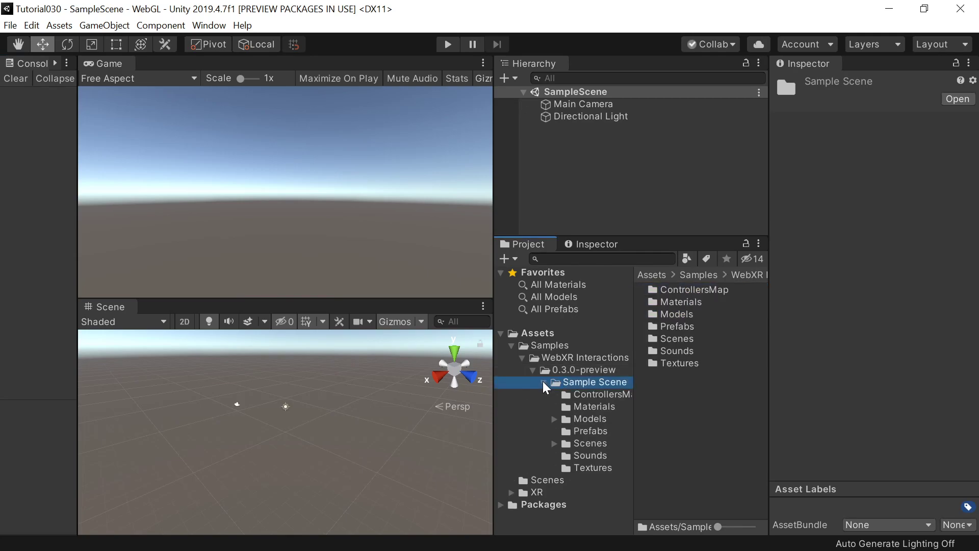
left_click(588, 443)
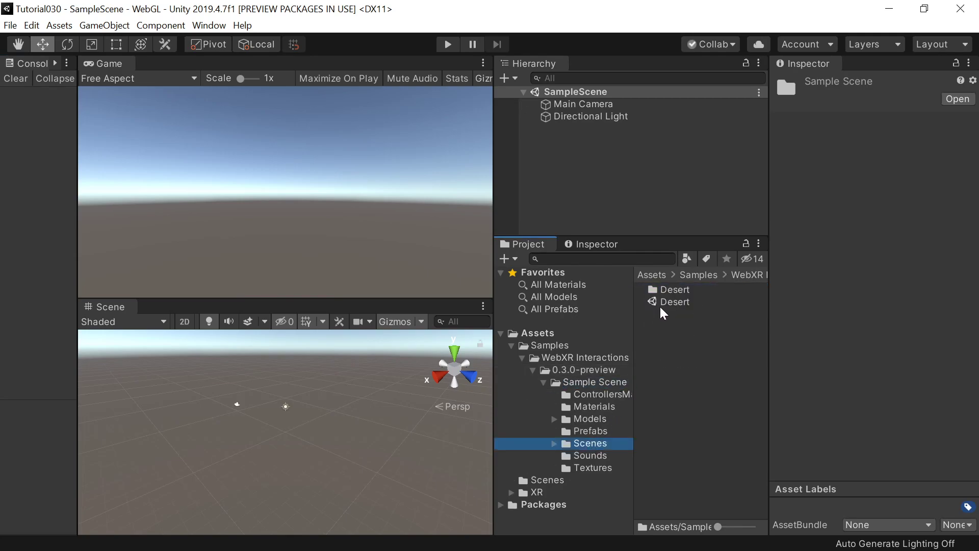
Open the imported sample's Desert scene and expand its WebXRCameraSet object in the hierarchy.
double_click(674, 302)
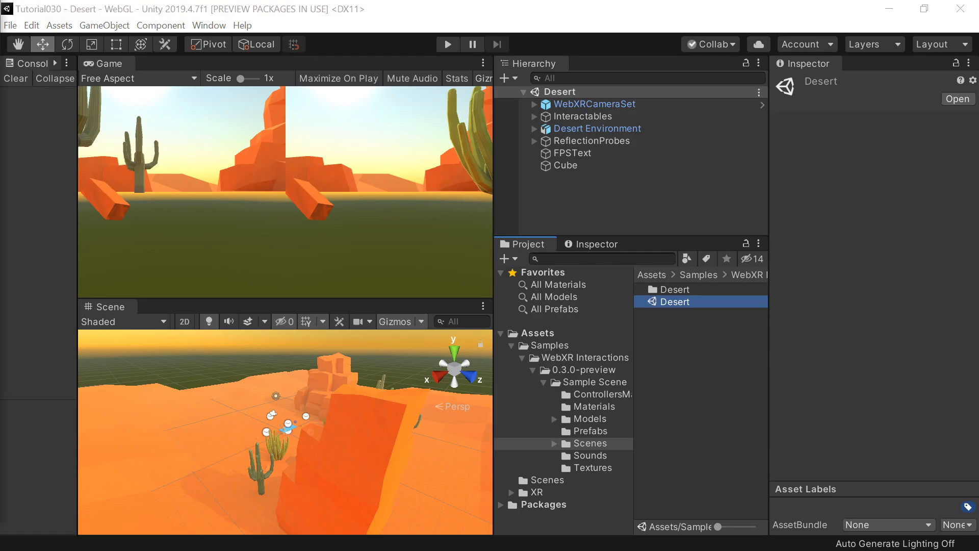
left_click(595, 104)
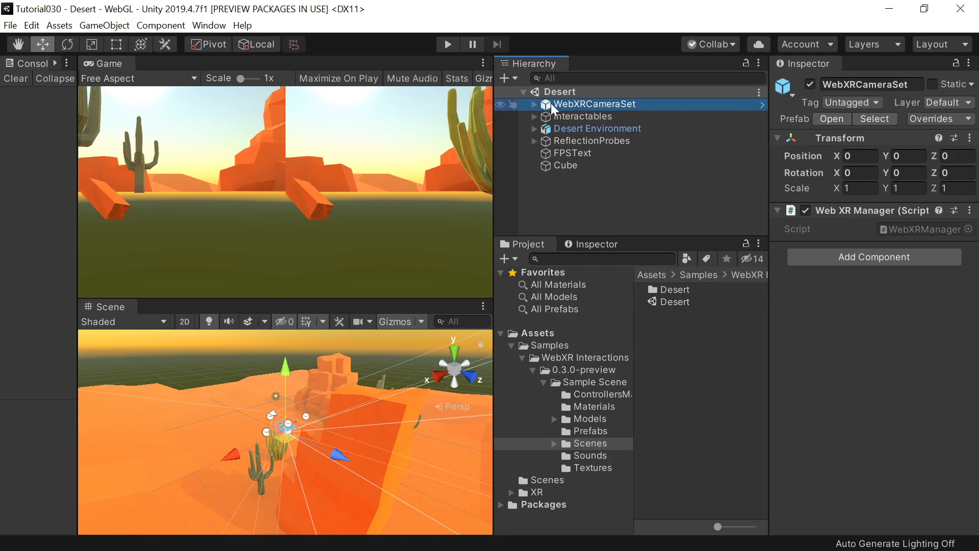
left_click(534, 104)
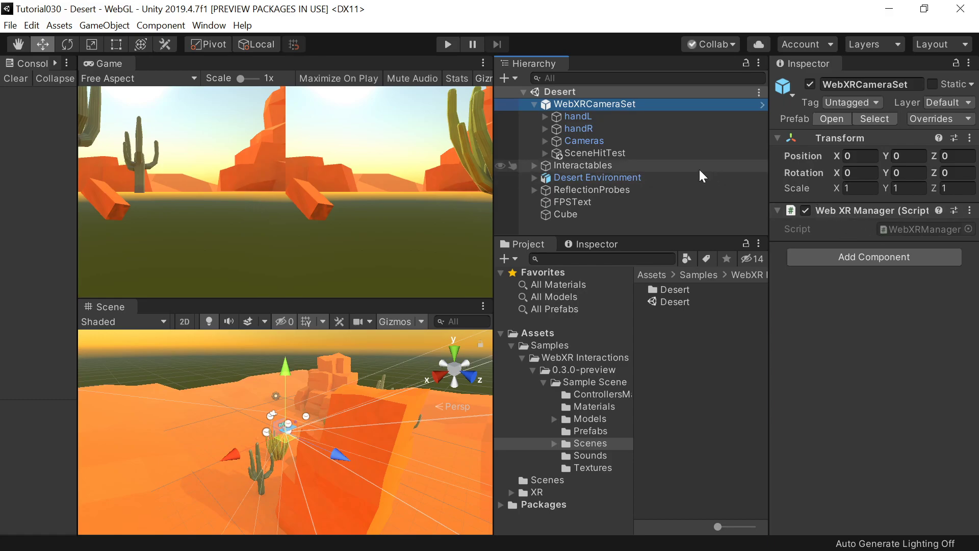
Examine the components of the handL and handR objects under WebXRCameraSet.
left_click(584, 118)
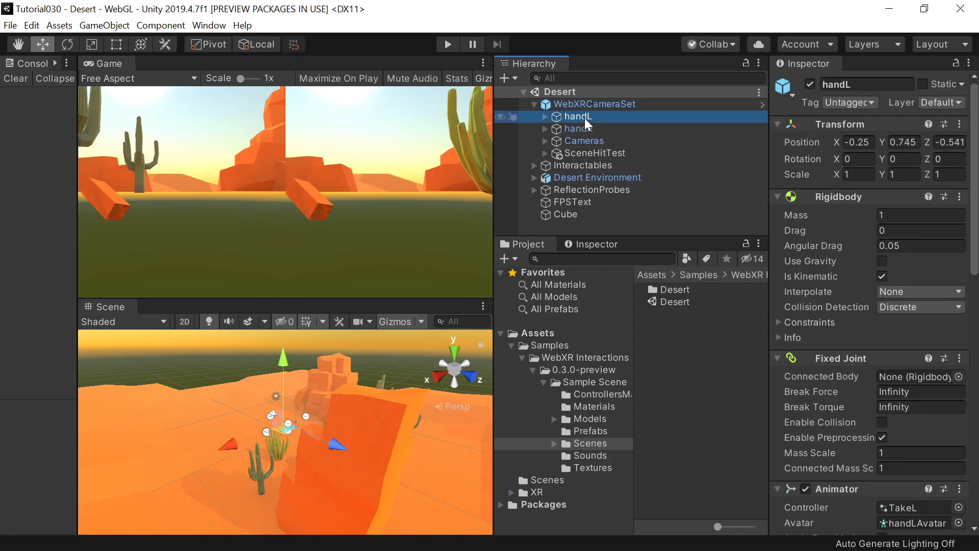
left_click(594, 128)
left_click(594, 118)
left_click(595, 130)
left_click(595, 121)
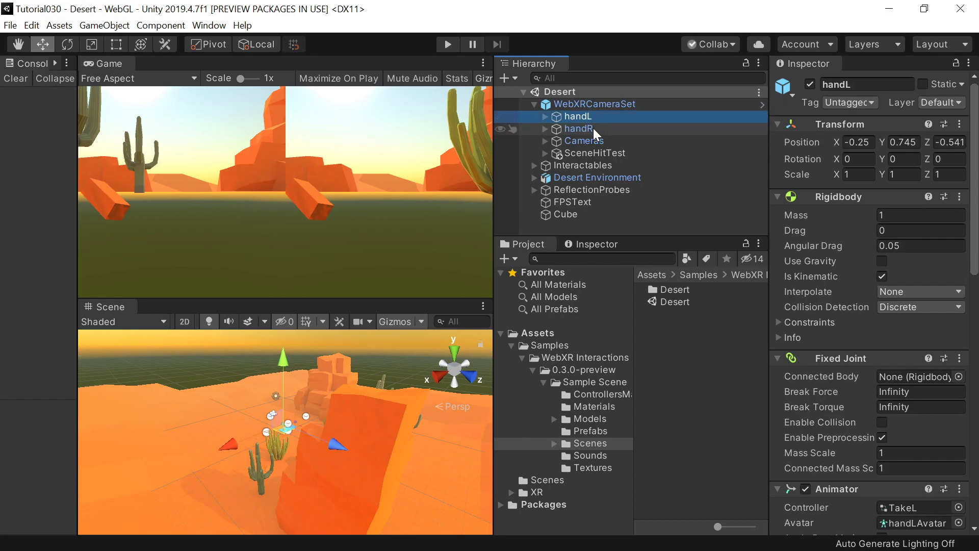
left_click(593, 128)
left_click(592, 119)
left_click(592, 125)
Expand the Cameras object, examine the settings of CameraMain, CameraL and CameraARR, and collapse it again.
left_click(563, 141)
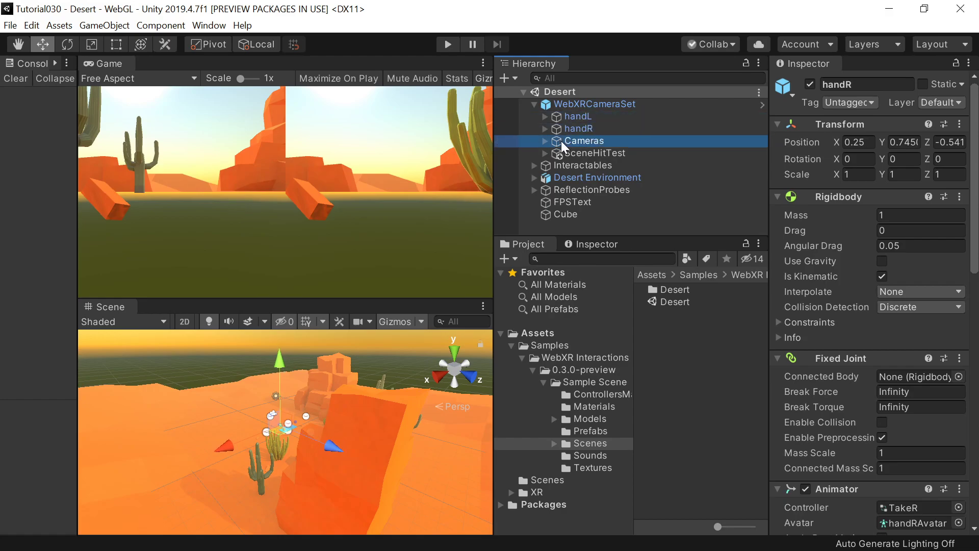
left_click(544, 141)
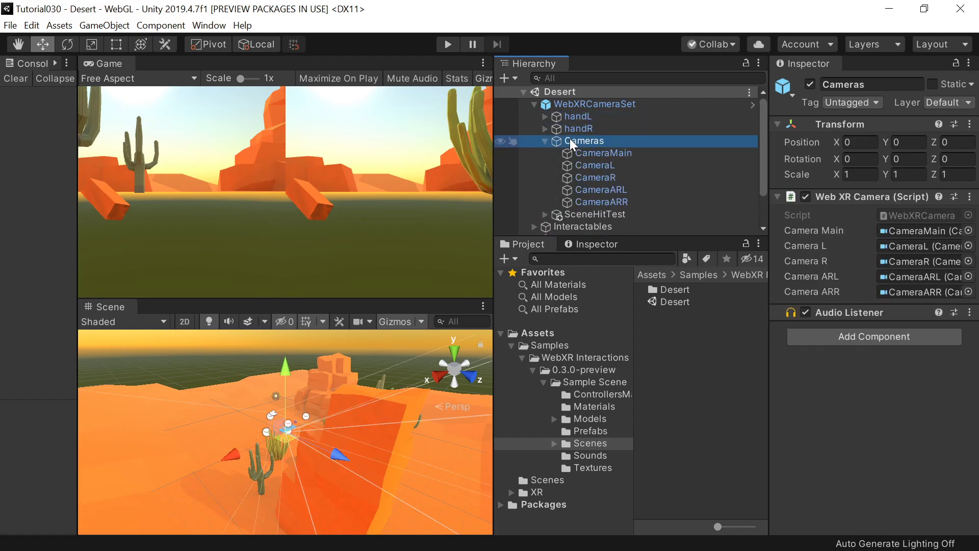
left_click(608, 149)
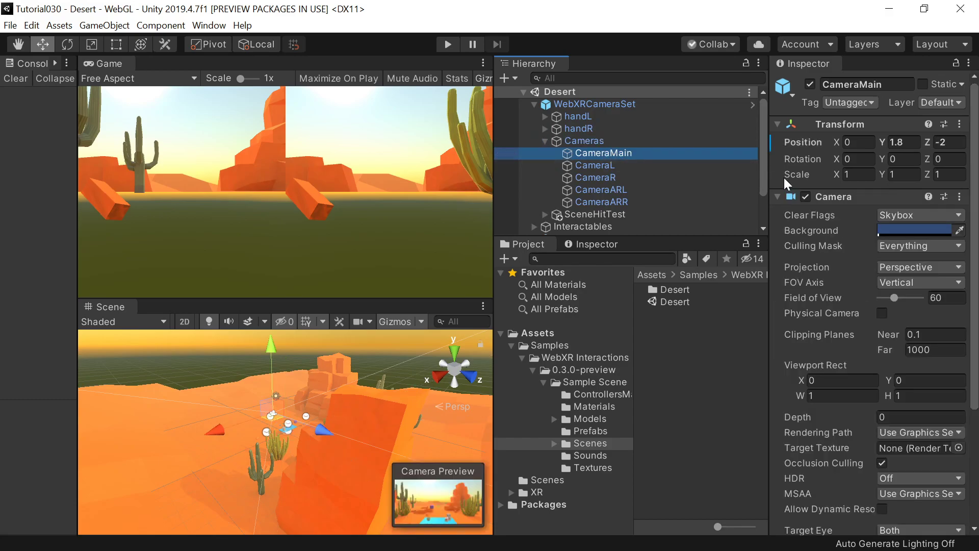
scroll(831, 202, "down", 5)
scroll(831, 202, "up", 5)
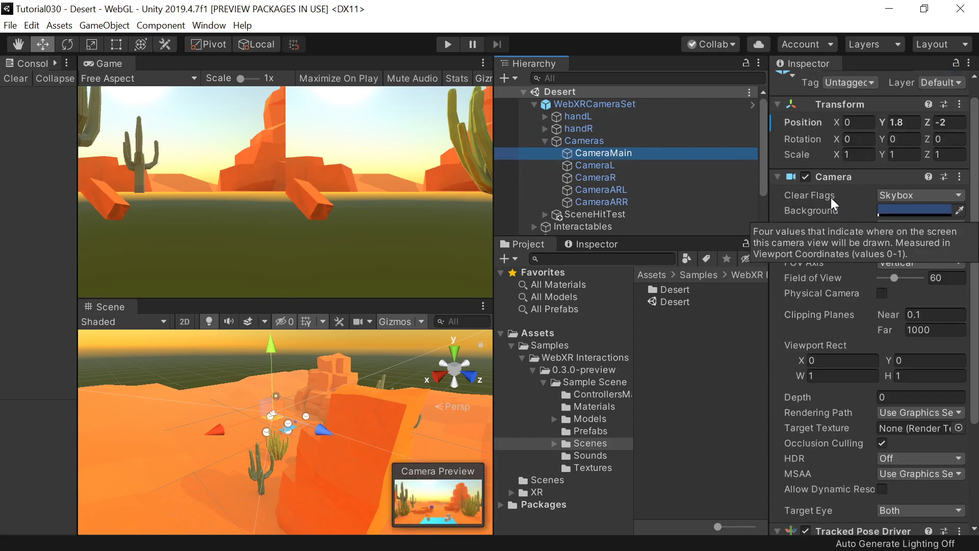
scroll(830, 197, "up", 1)
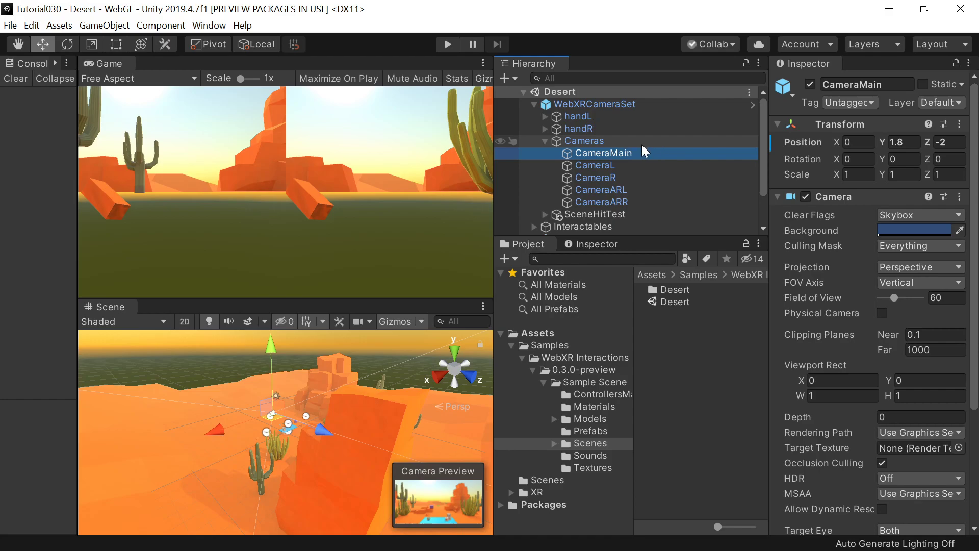
scroll(856, 255, "down", 5)
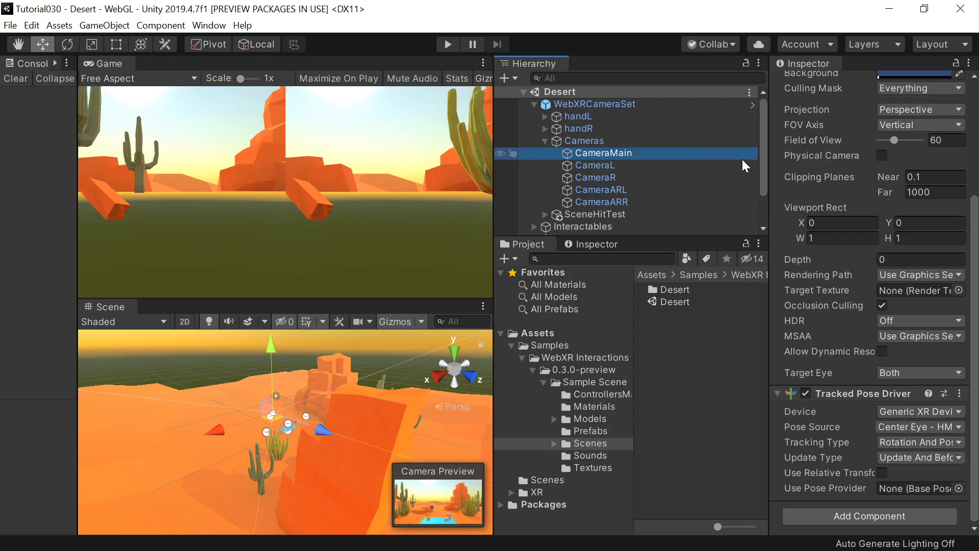
left_click(629, 165)
left_click(624, 199)
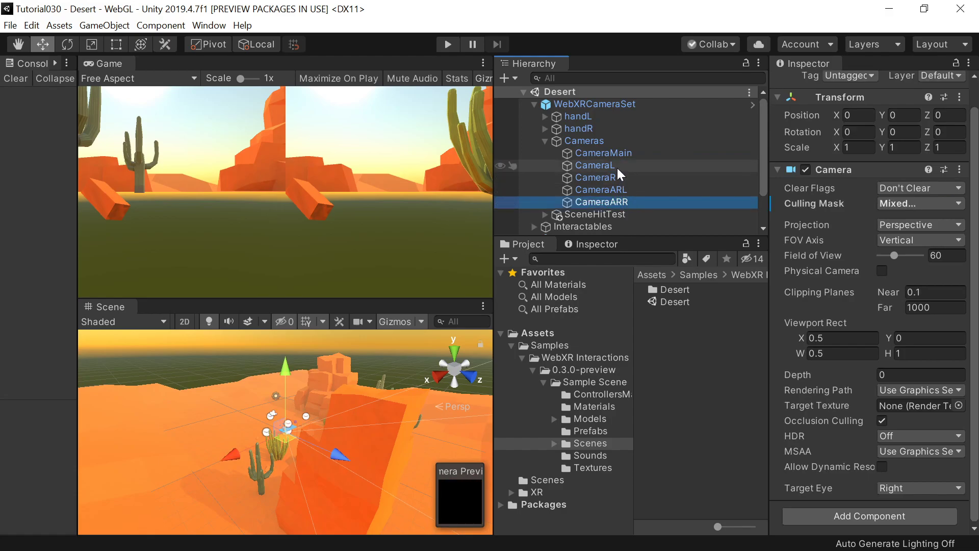
left_click(619, 165)
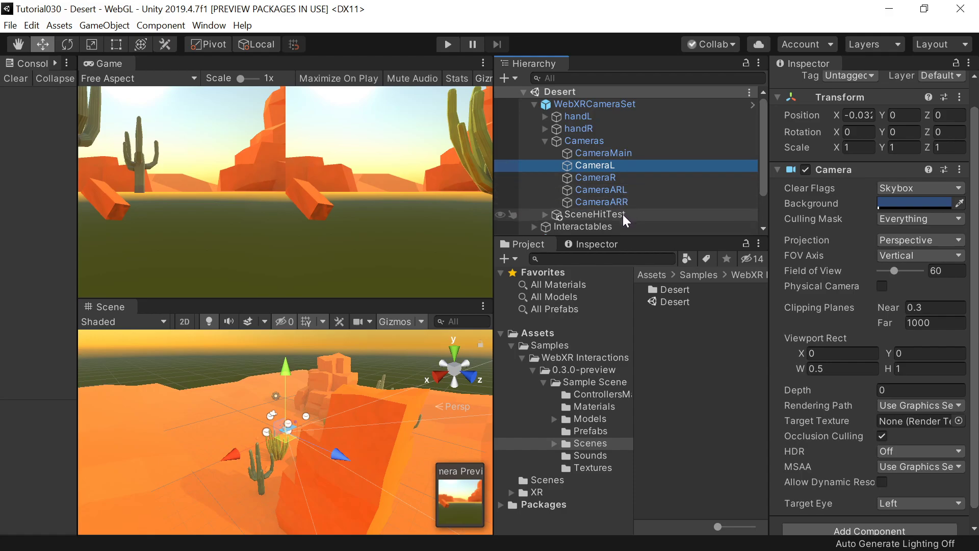
left_click(545, 141)
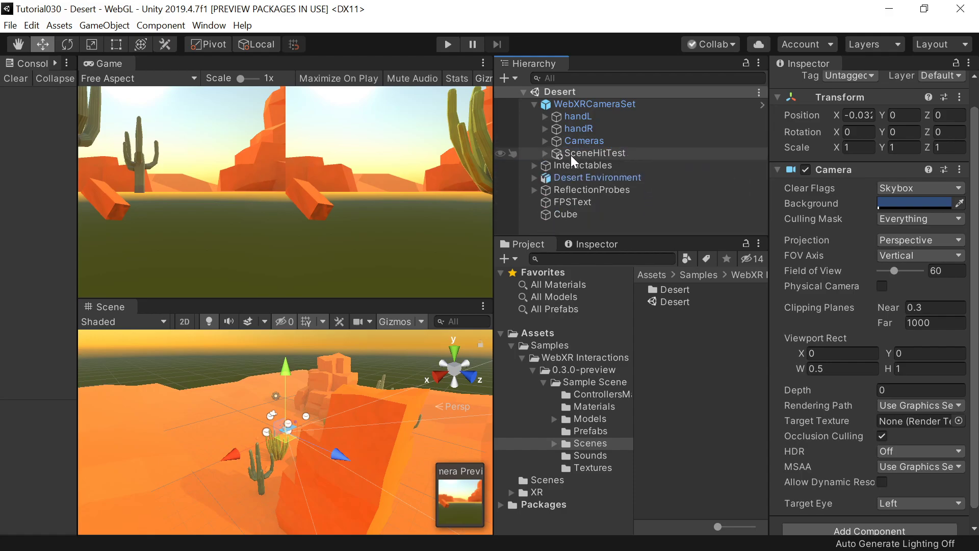
Inspect the SceneHitTest object, test the Desert scene in Play mode and stop it.
left_click(597, 157)
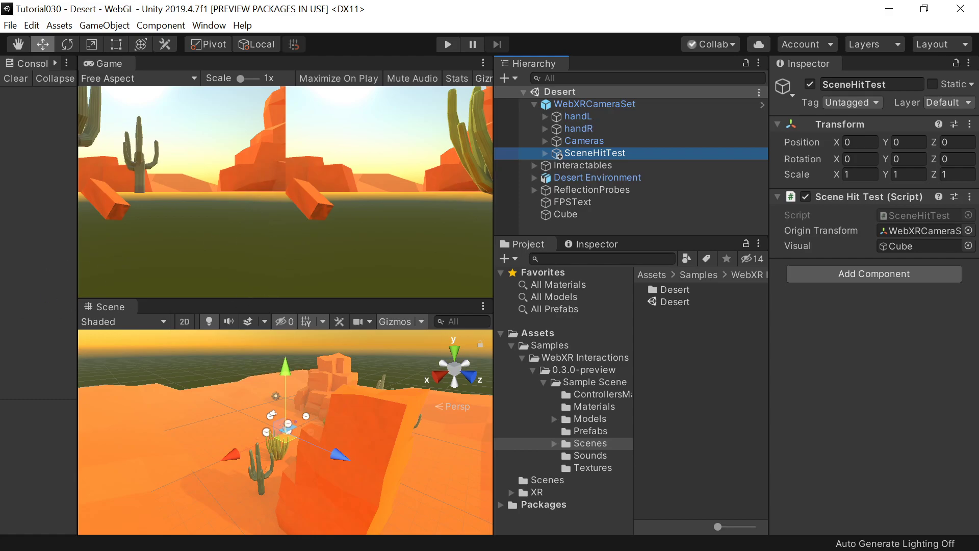
left_click(445, 42)
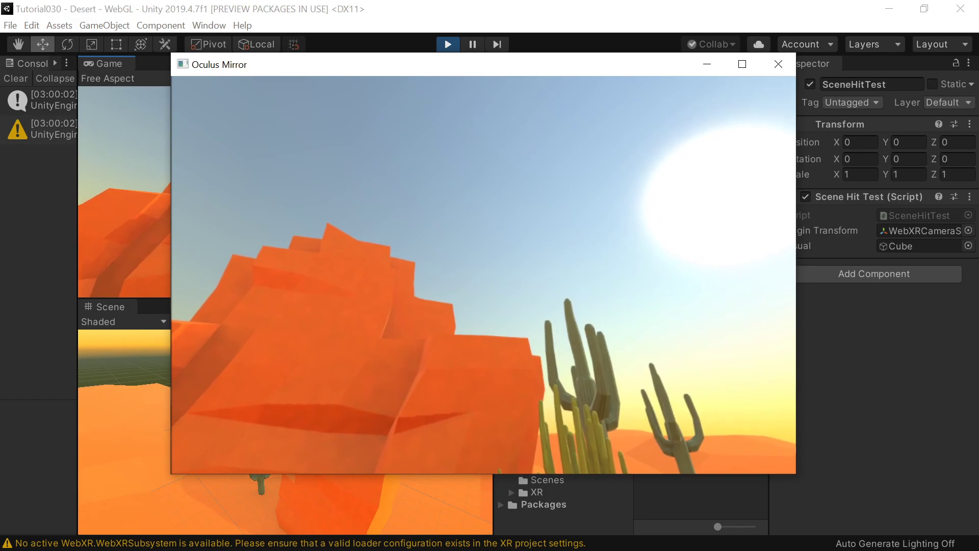
left_click(447, 44)
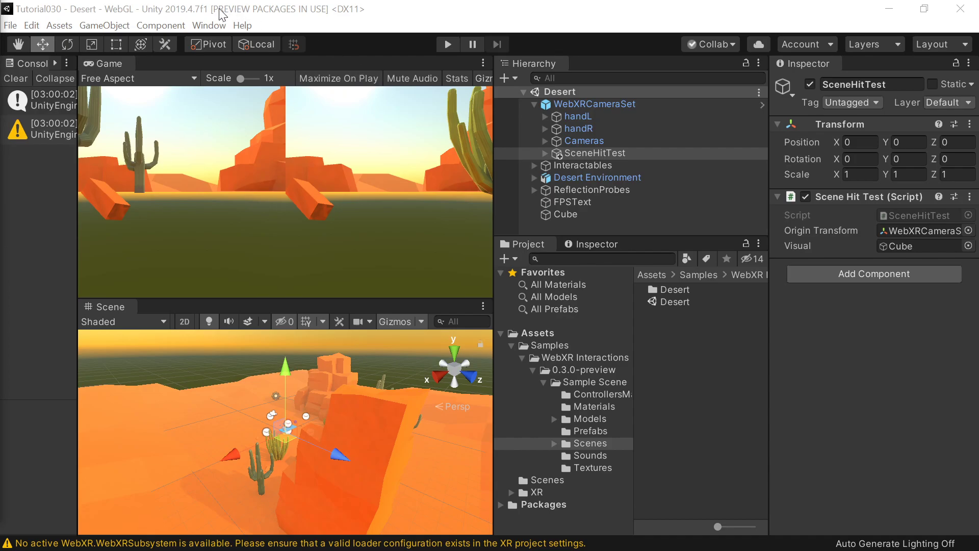
Copy the WebXR package's WebGLTemplates into the project, accepting that existing template files may be overridden.
left_click(208, 25)
mouse_move(261, 95)
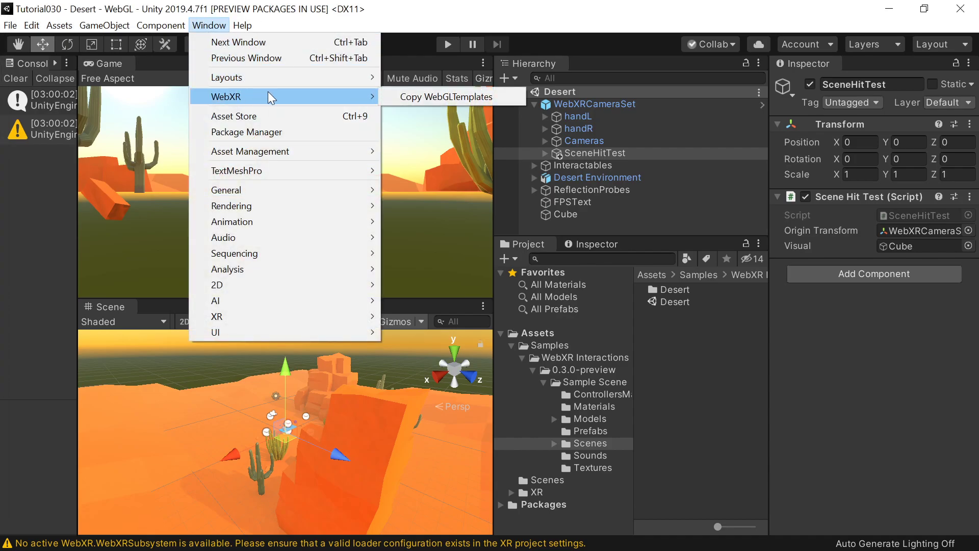
left_click(414, 97)
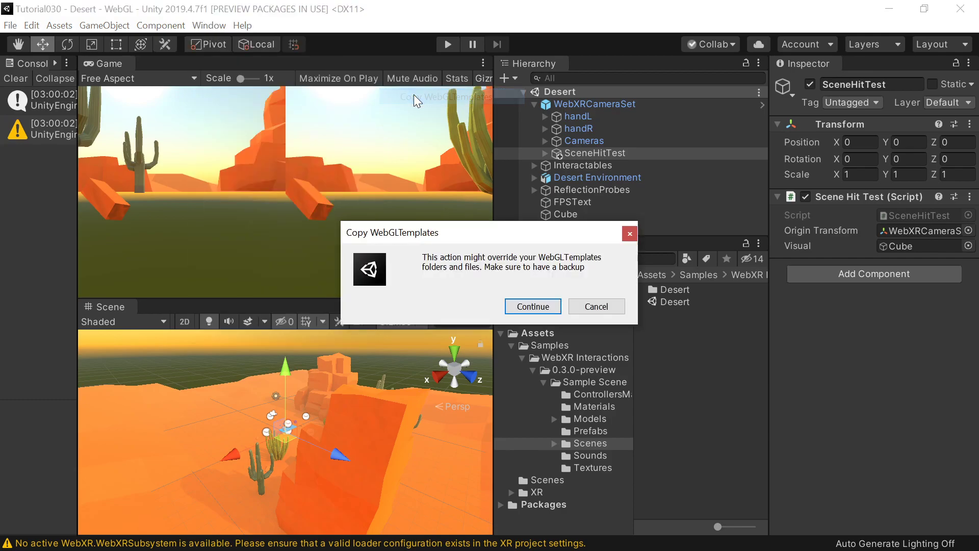
left_click(519, 308)
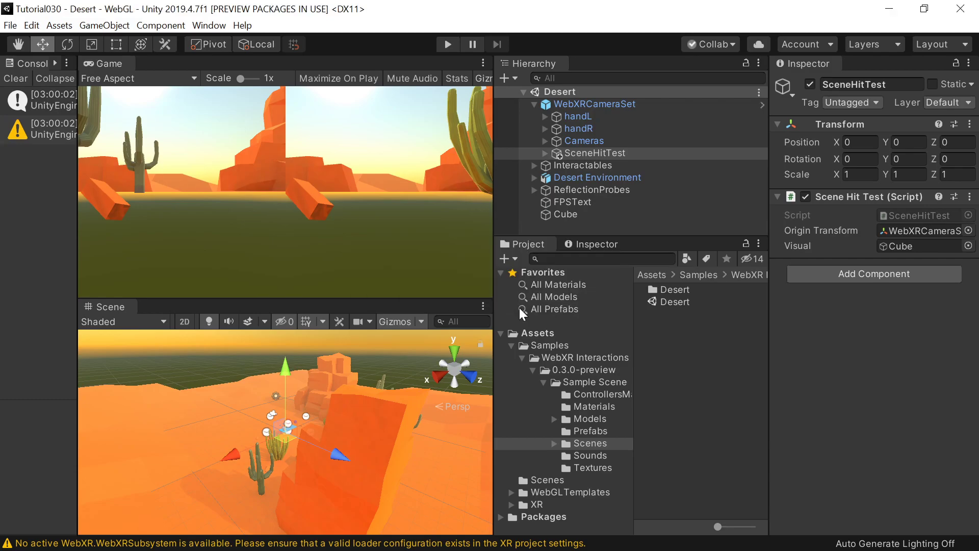
Expand the WebGLTemplates folder in the project assets and look through its WebXR and WebXRFullView folders.
left_click(529, 491)
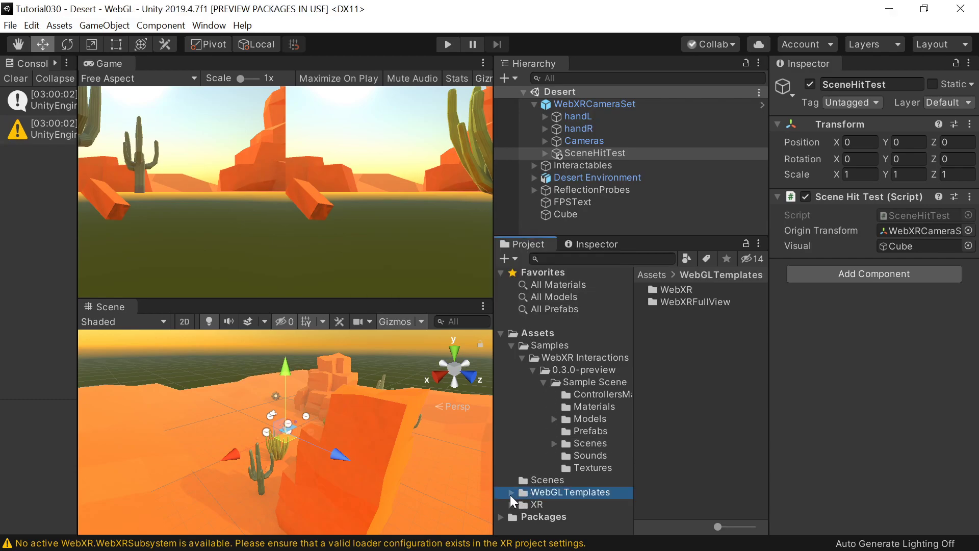
left_click(511, 492)
left_click(558, 488)
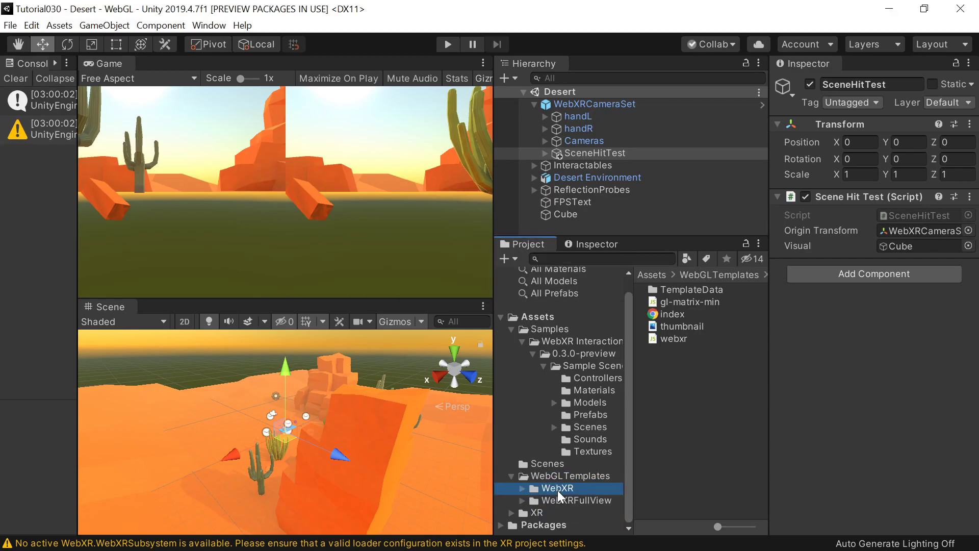
left_click(558, 501)
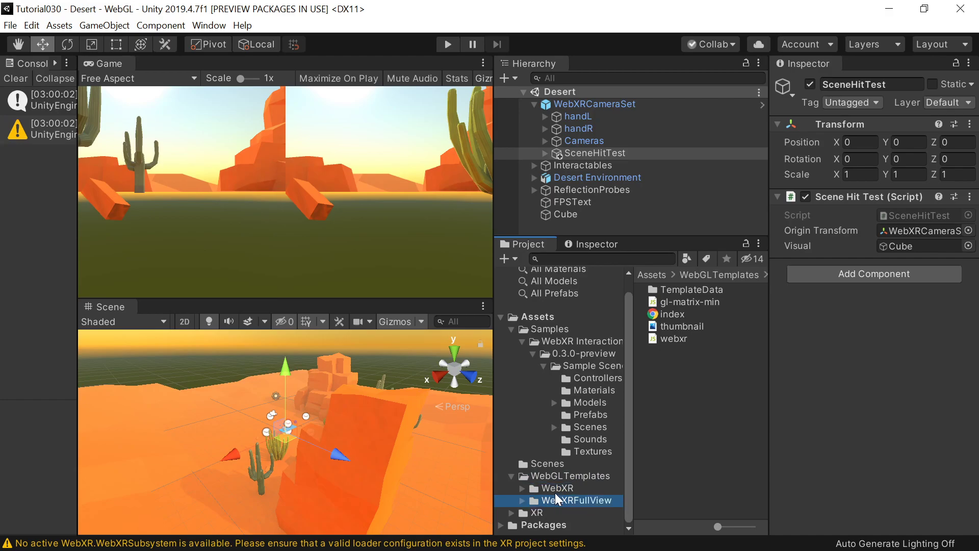
left_click(555, 492)
left_click(555, 501)
left_click(551, 488)
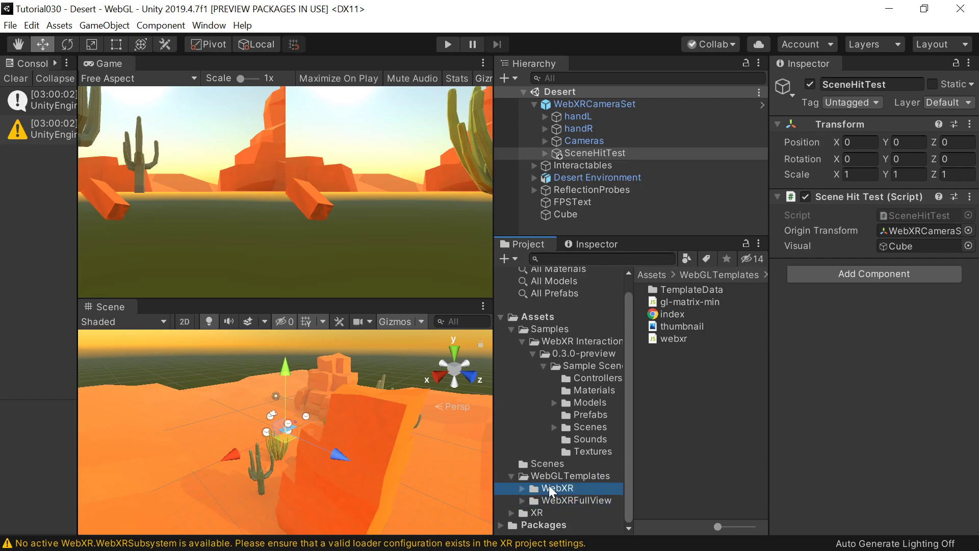
Open the Player settings from Build Settings, choose WebXR as the WebGL Template and close Project Settings.
left_click(17, 24)
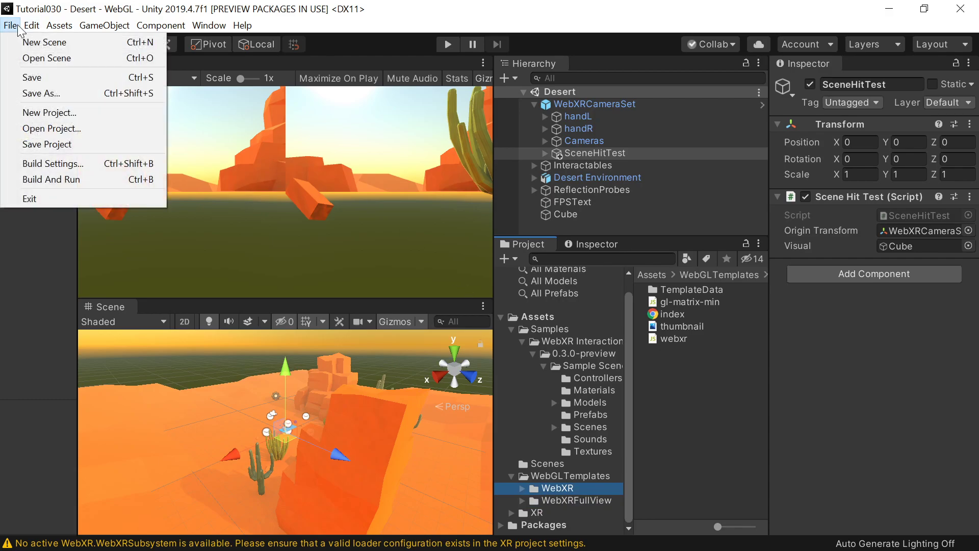
left_click(35, 163)
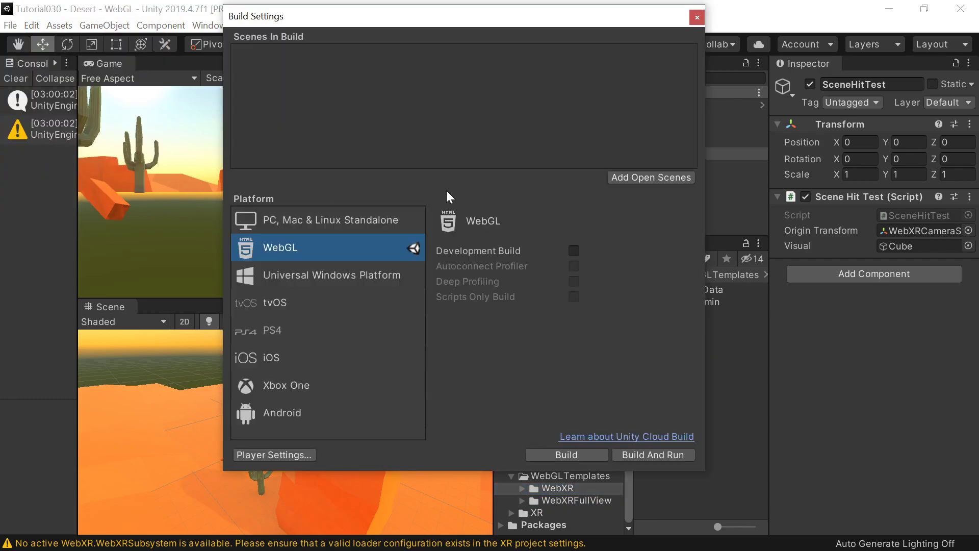
left_click(273, 452)
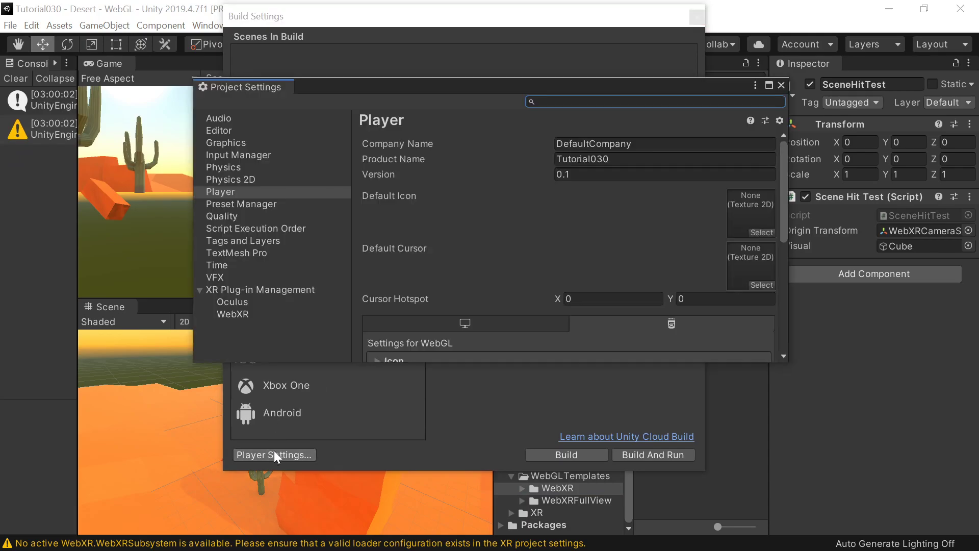
scroll(464, 242, "down", 3)
scroll(466, 241, "down", 6)
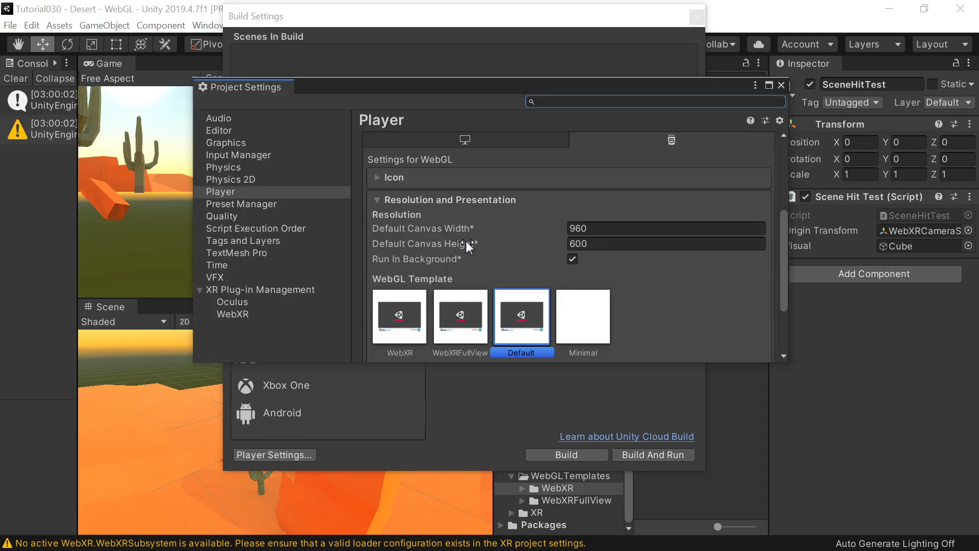
left_click(405, 224)
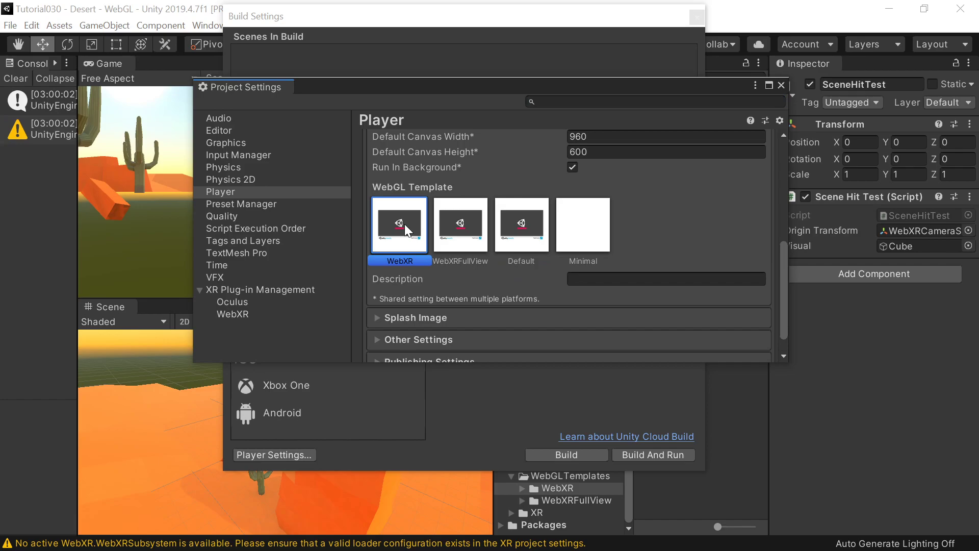
left_click(781, 85)
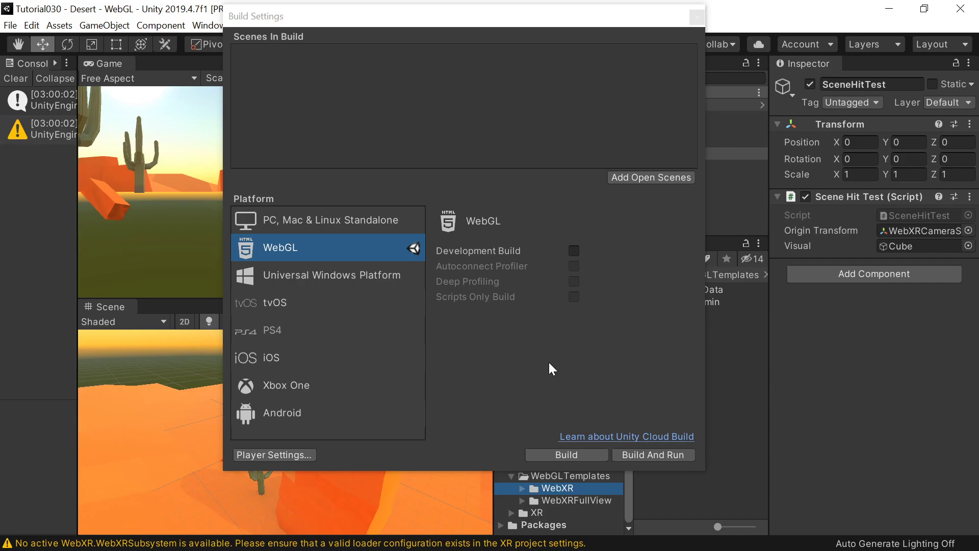
Switch to the browser and read the usage and available options on npm's http-server package page.
left_click(531, 356)
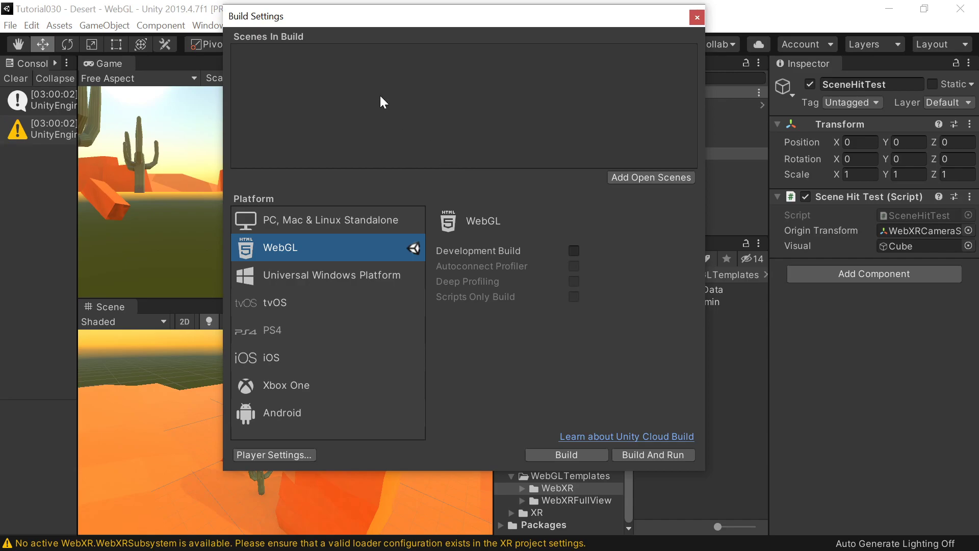
key("alt")
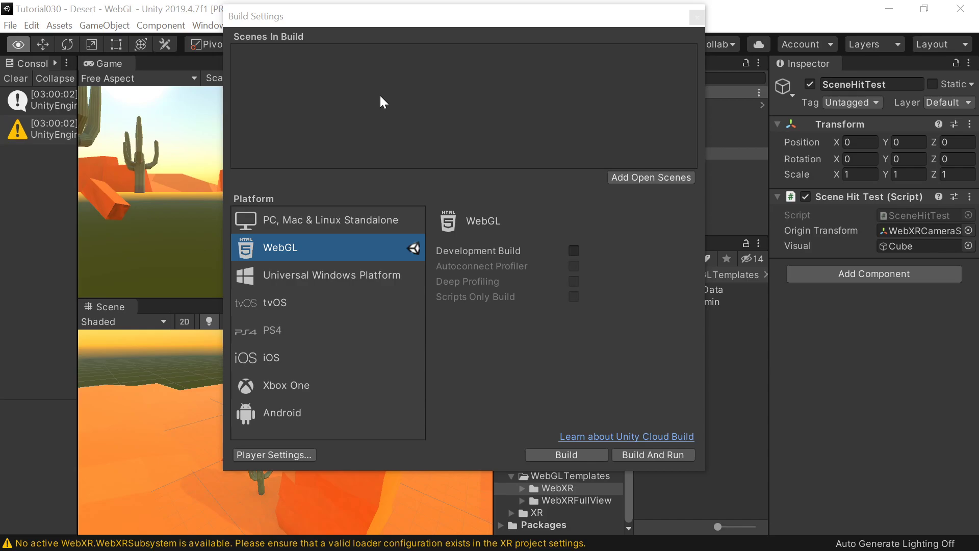
key("alt+Tab")
left_click(260, 11)
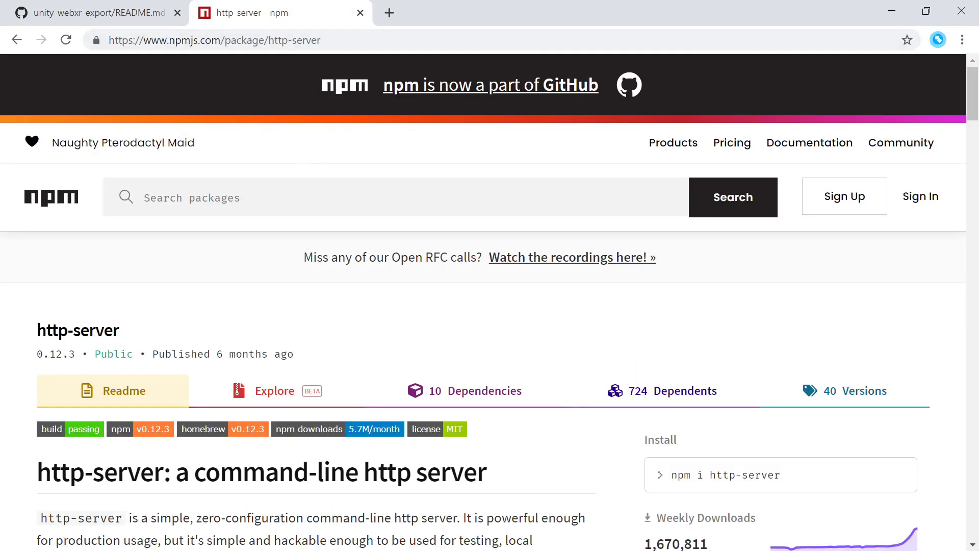
scroll(330, 223, "down", 1)
scroll(352, 240, "up", 1)
scroll(96, 322, "down", 10)
scroll(106, 321, "down", 18)
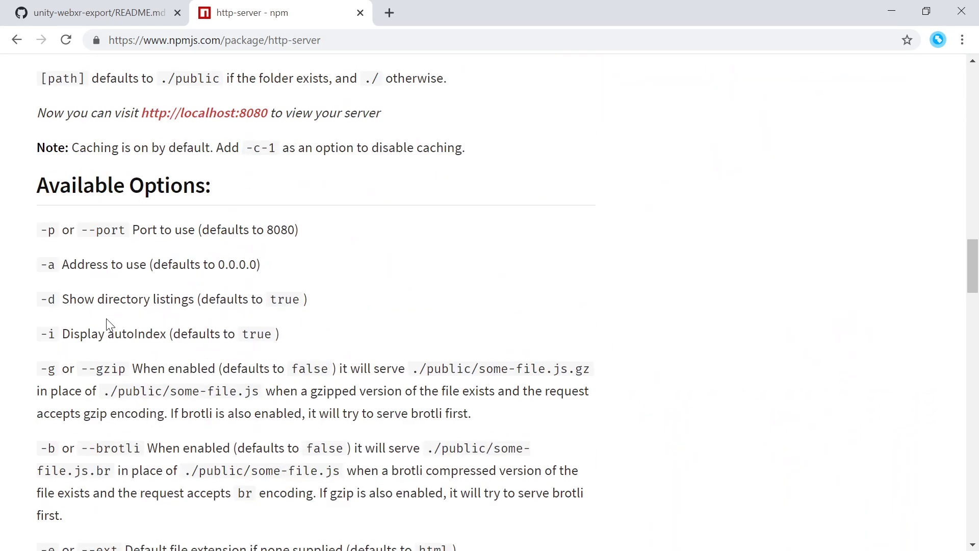
scroll(106, 322, "down", 2)
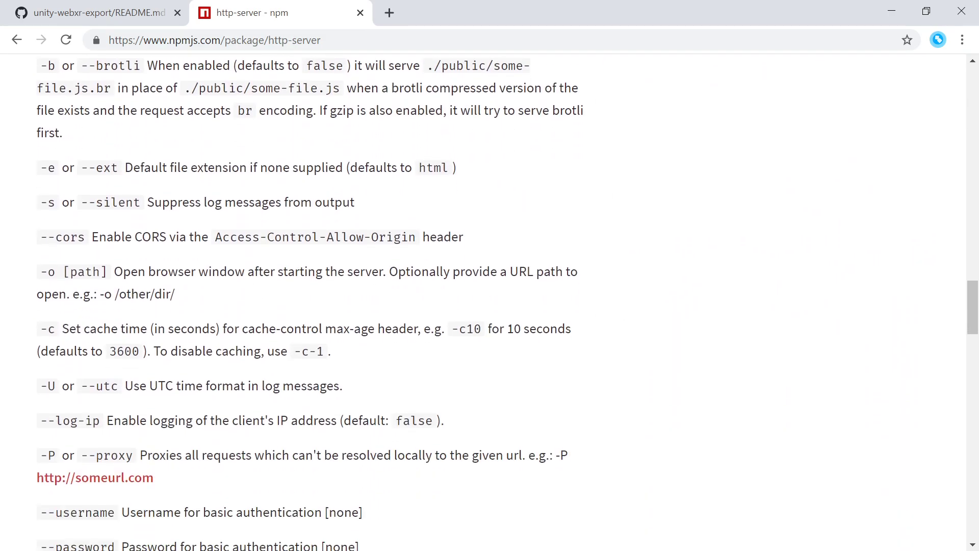
Read the http-server page's remaining options and its TLS/SSL section, including the http-server -S -C cert.pem command and expected output.
scroll(108, 323, "down", 4)
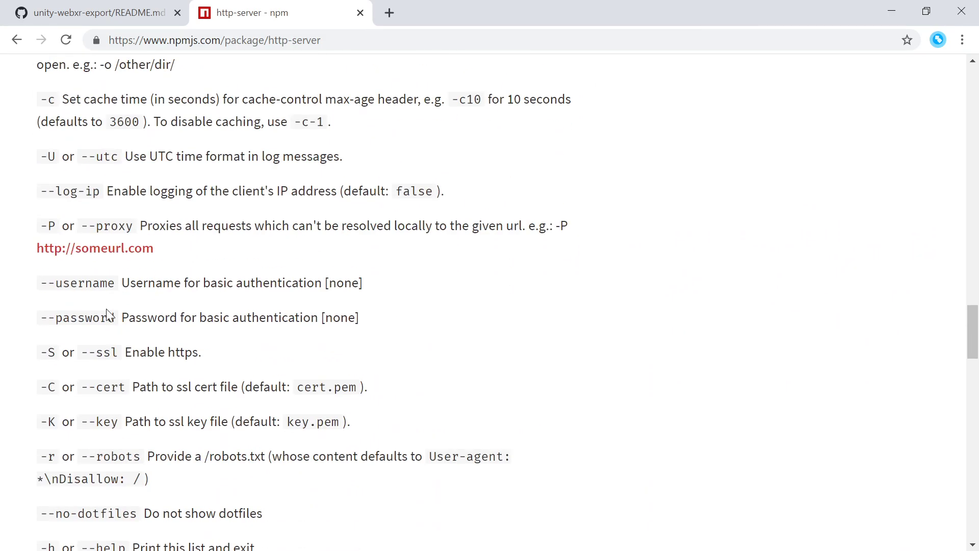
scroll(112, 311, "down", 8)
scroll(111, 311, "down", 10)
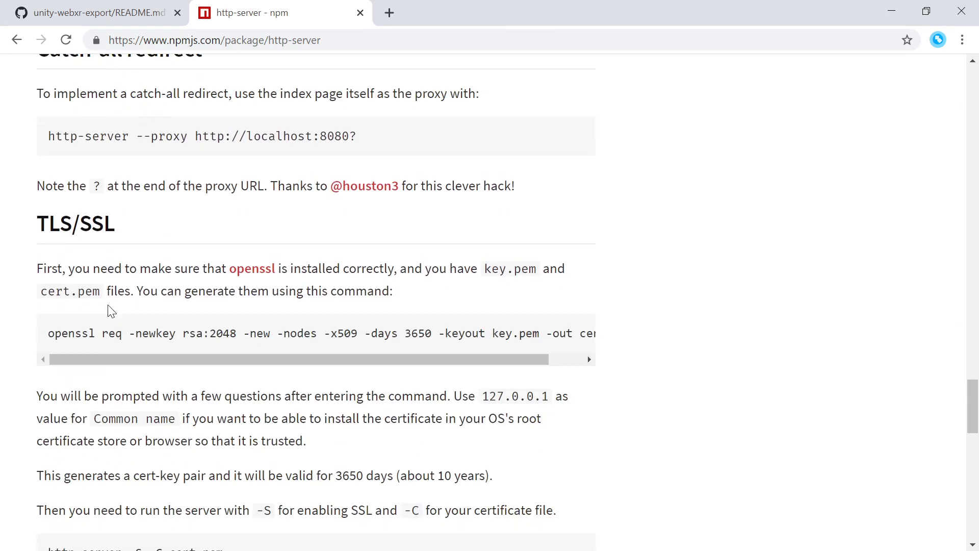
scroll(111, 305, "down", 3)
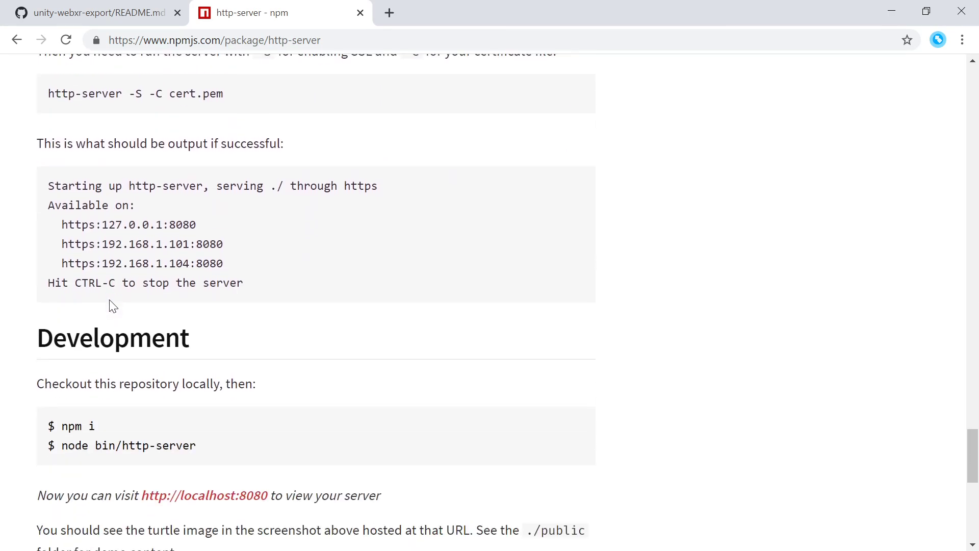
scroll(184, 159, "up", 1)
left_click_drag(252, 166, 45, 181)
left_click(155, 235)
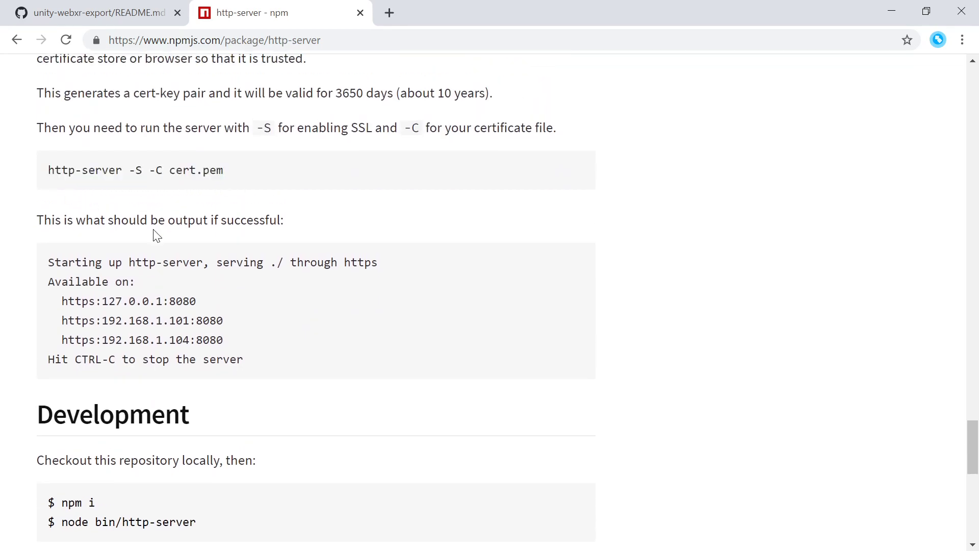
scroll(155, 235, "down", 7)
scroll(156, 236, "down", 3)
scroll(155, 236, "up", 3)
Open the live demo linked in the WebXR Interactions README in a separate tab and enter VR mode to view it.
left_click(142, 20)
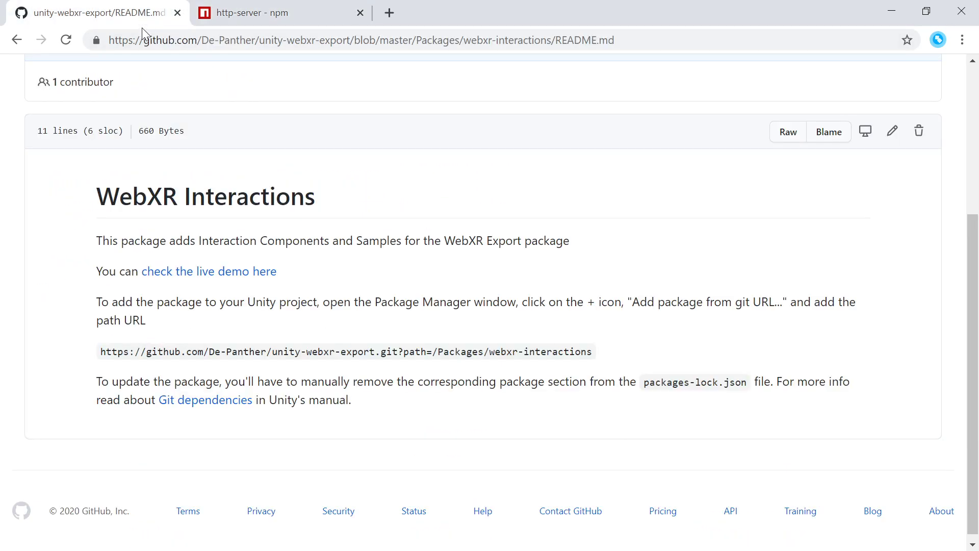
scroll(241, 184, "up", 2)
scroll(236, 190, "down", 2)
left_click(242, 272, "ctrl")
left_click(308, 10)
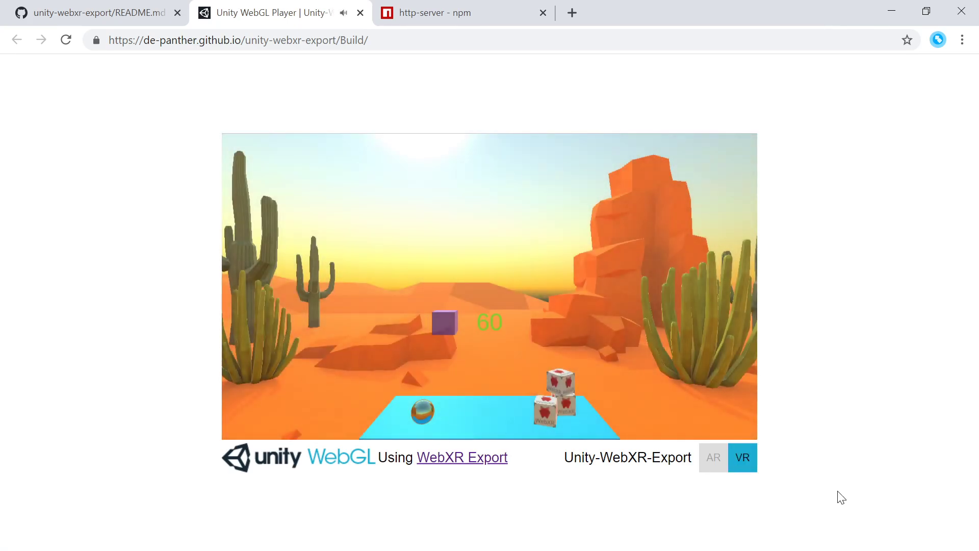
left_click(751, 466)
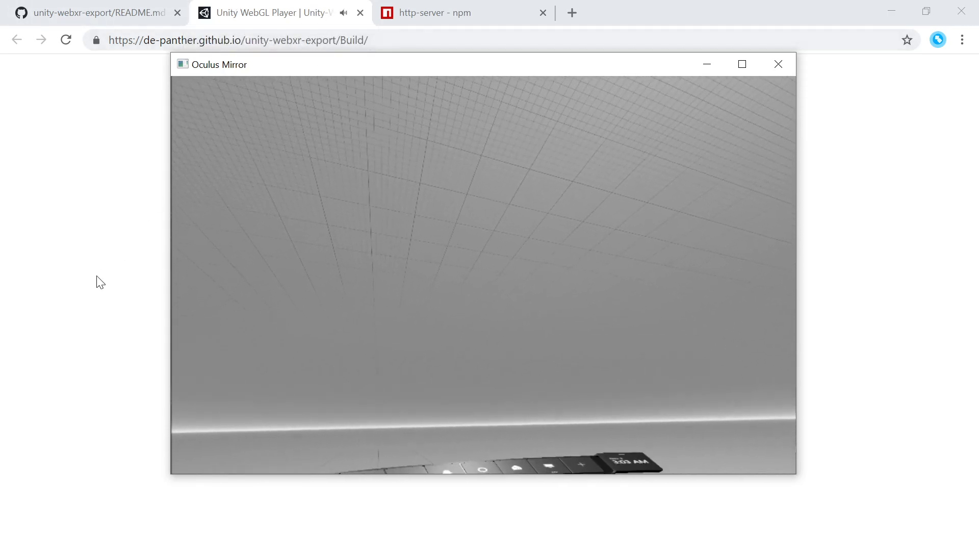
Close the live demo tab and return to the beginning of the WebXR Interactions README page on GitHub.
left_click(359, 13)
left_click(360, 13)
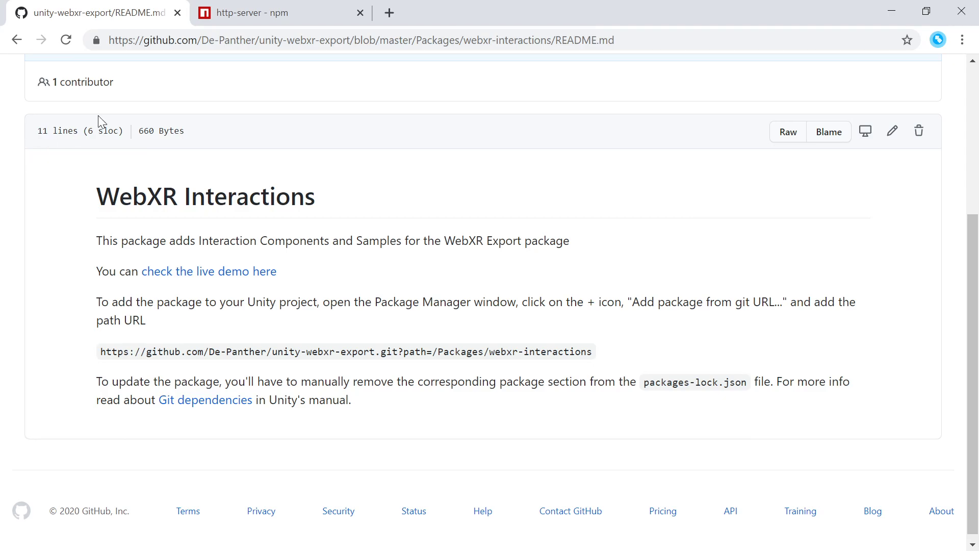
scroll(285, 194, "up", 5)
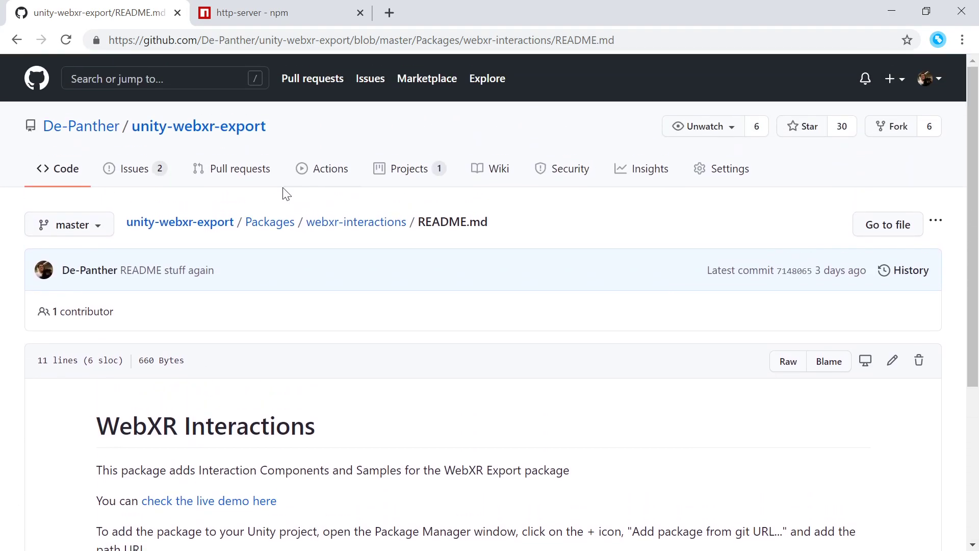